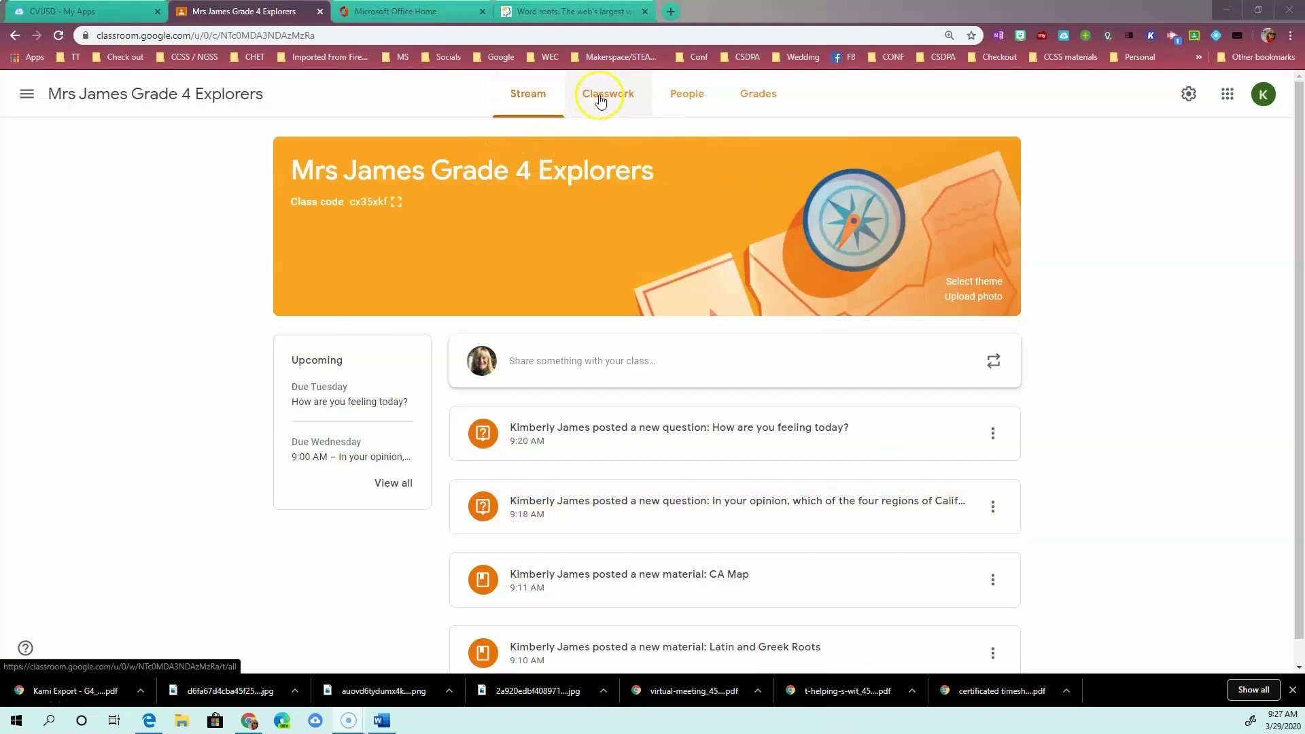
# Go to the Classwork page of the Mrs James Grade 4 Explorers class.
pyautogui.click(608, 98)
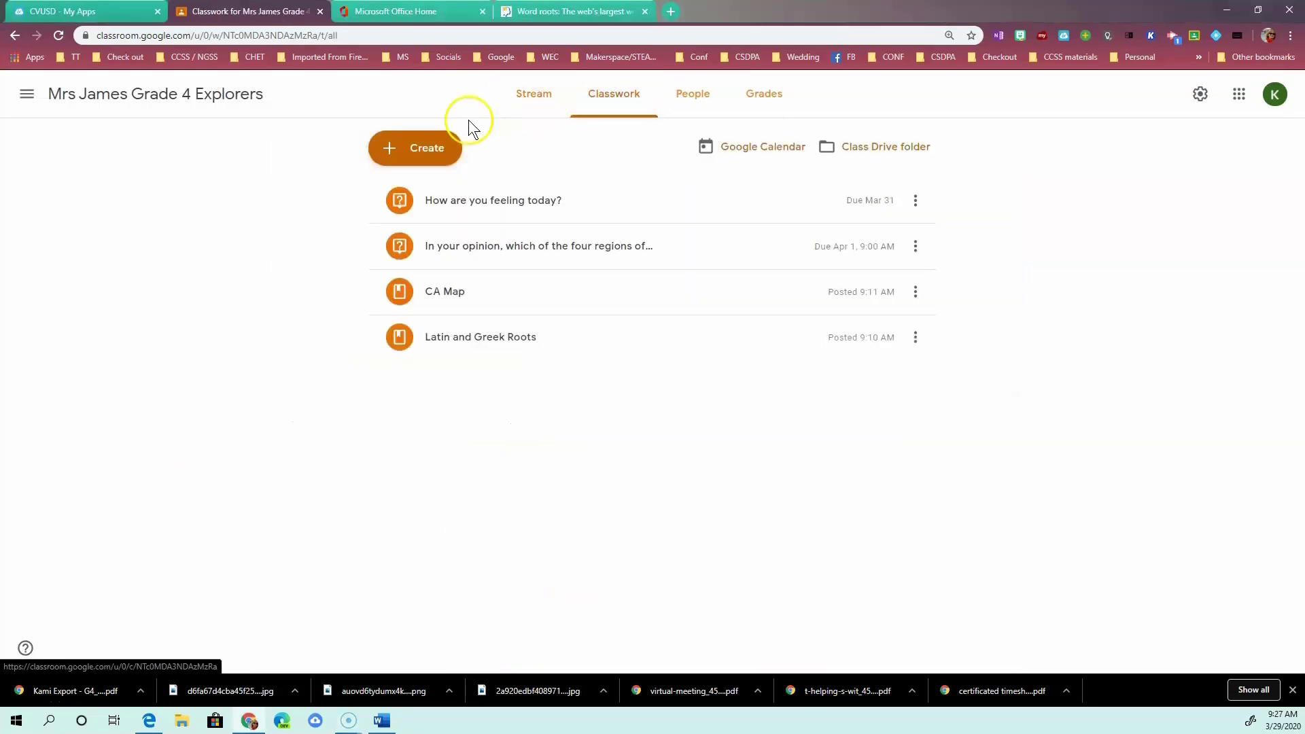
# Start a new blank assignment from the Create menu.
pyautogui.click(430, 144)
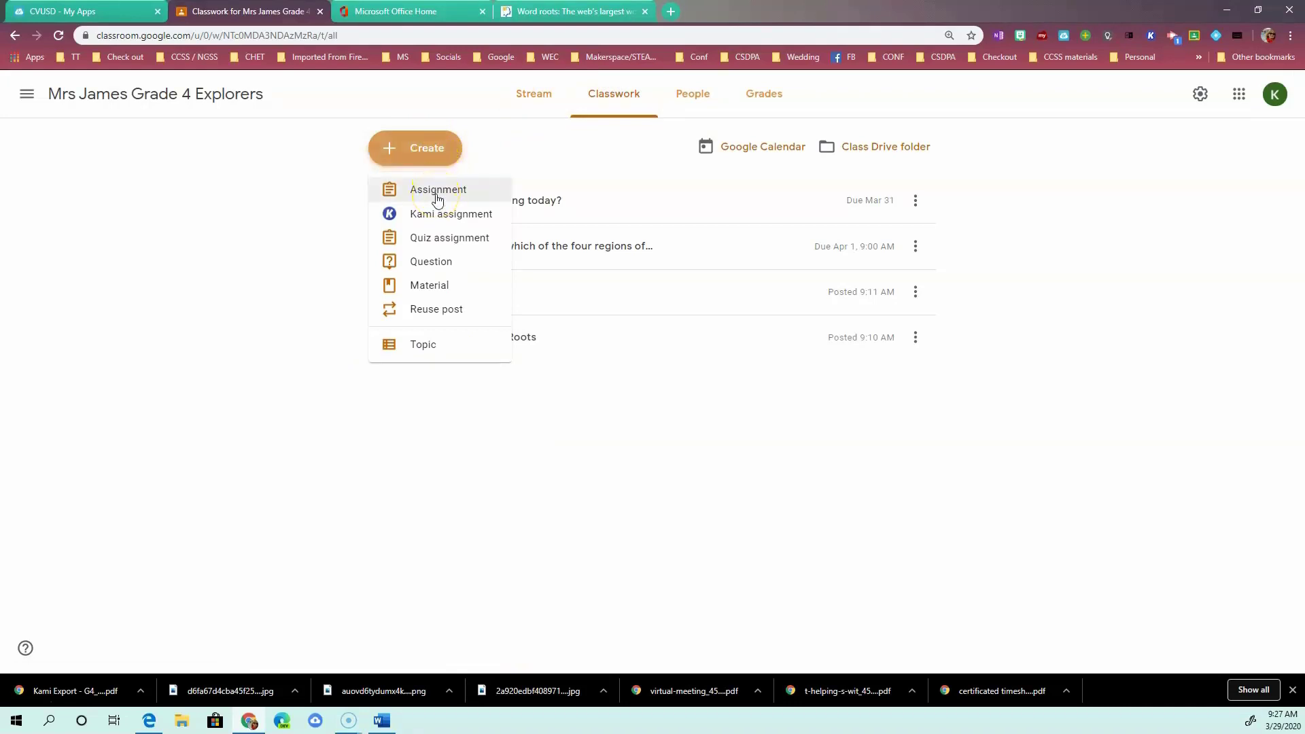
pyautogui.click(438, 197)
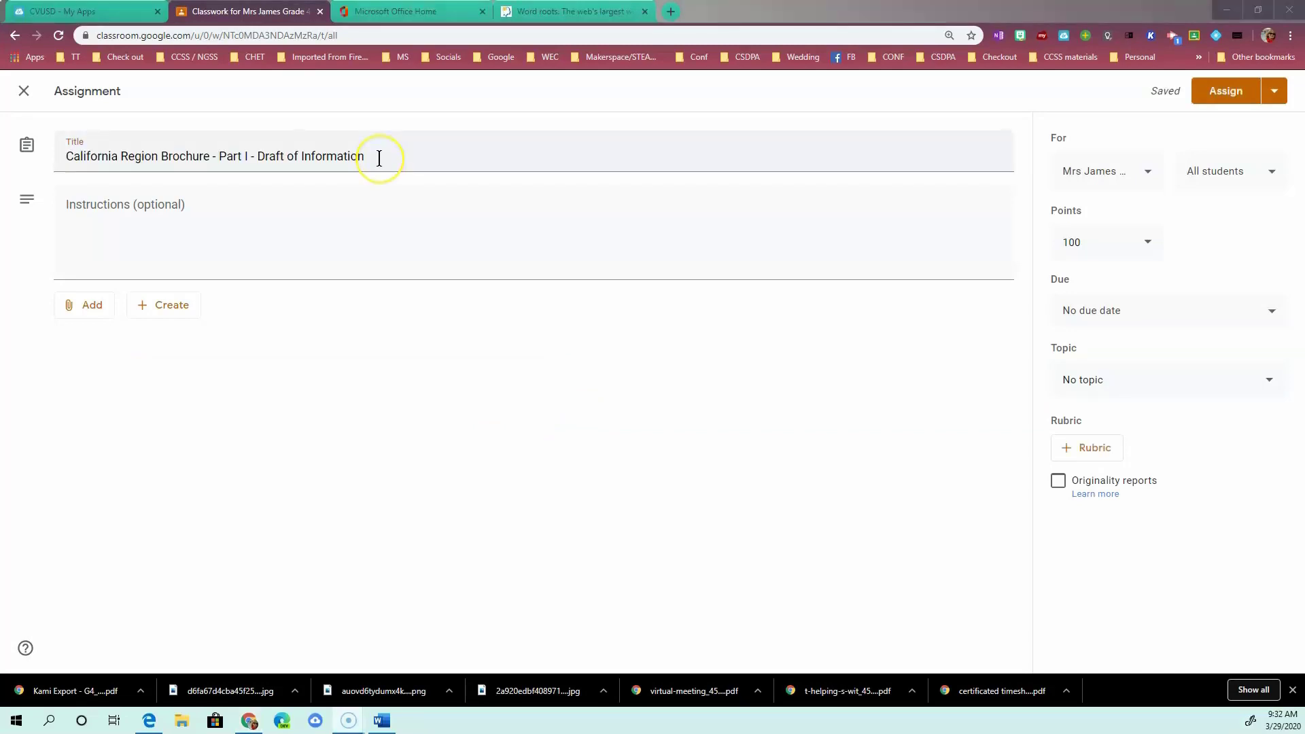
# Title the assignment 'California Region Brochure - Part I - Draft of Information' and move to its instructions.
pyautogui.click(387, 155)
pyautogui.click(346, 204)
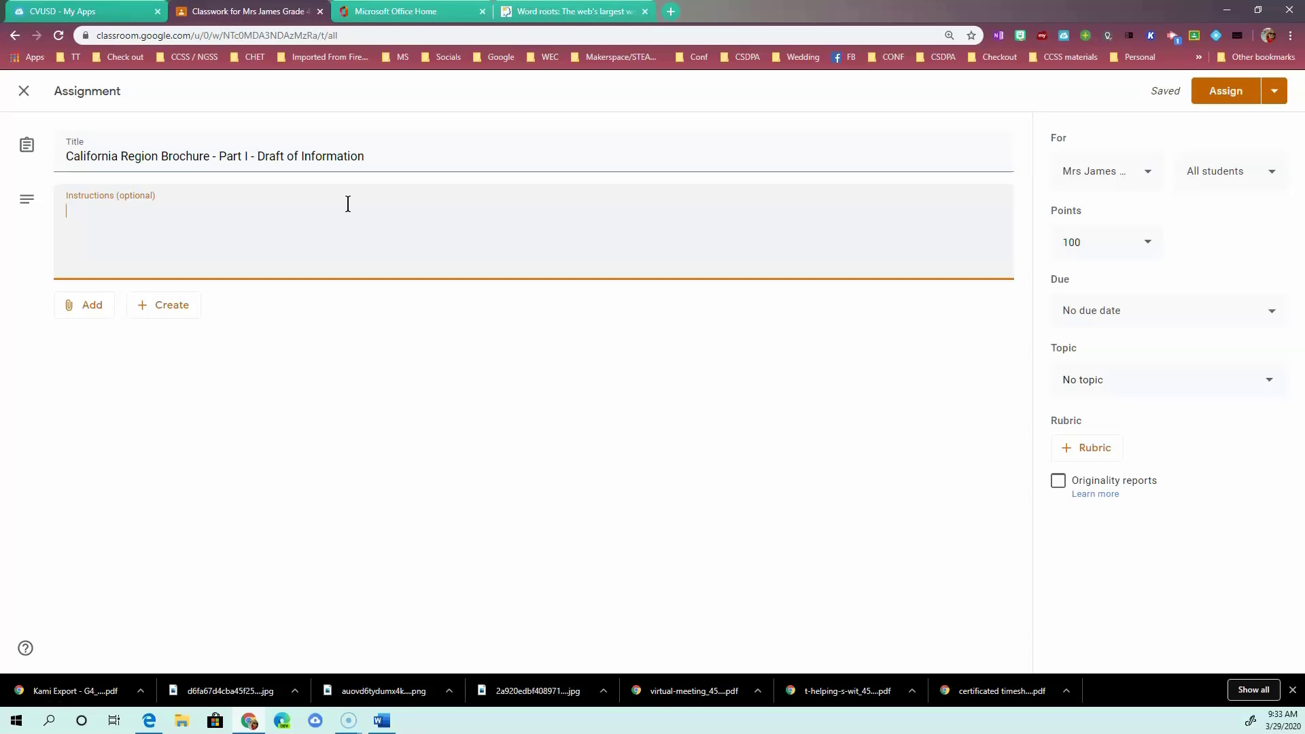
# Paste two instruction paragraphs on the brochure task and turning in a Google Doc.
pyautogui.write('Each of us is preparing information about our favorite California region that we will include in a brochure. This brochure is intended to be read by someone who has never been to California before and is selecting a place to live in California. Students should consider information about climate, jobs, activities, and the natural environment of the region you have chosen.  To prepare and turn in your assignment, choose "+ Add or Create" to the right, then choose "Doc" to create a new Google Doc. When the new Doc is created, tap on it to begin entering the information you will later include in your brochure.')
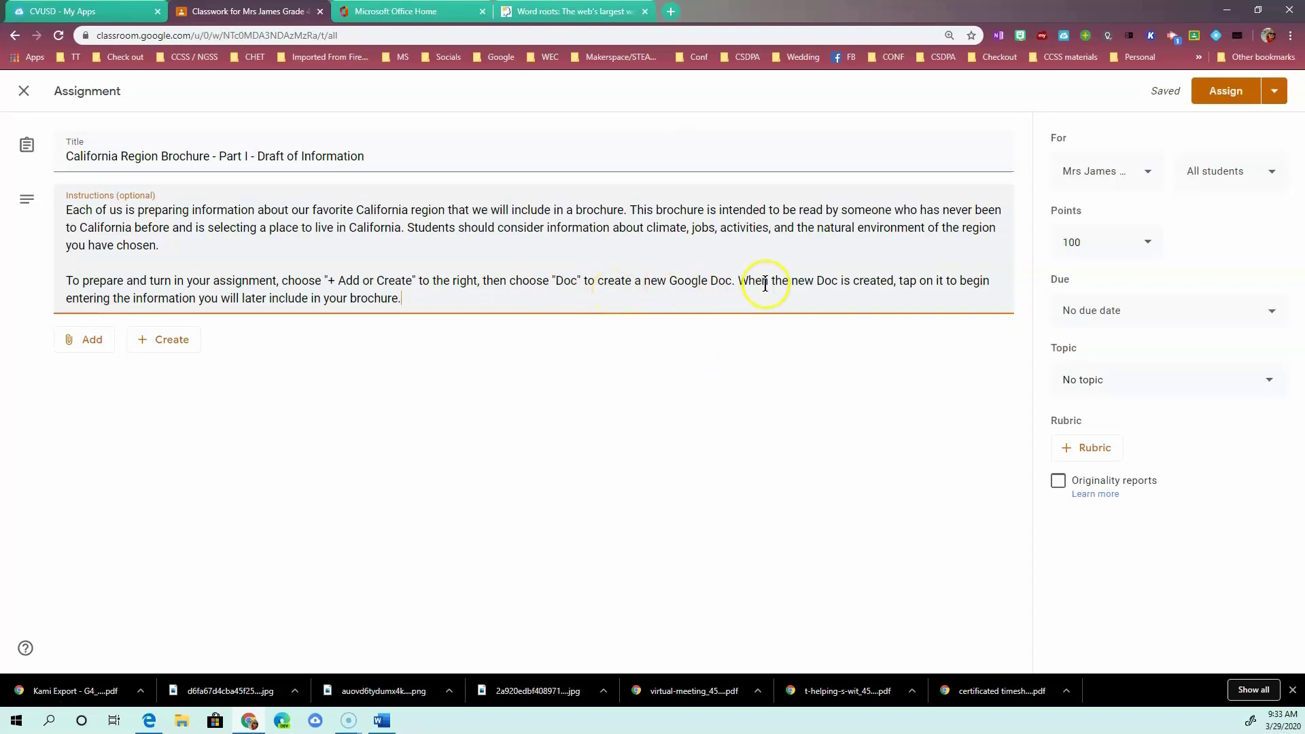
pyautogui.click(84, 346)
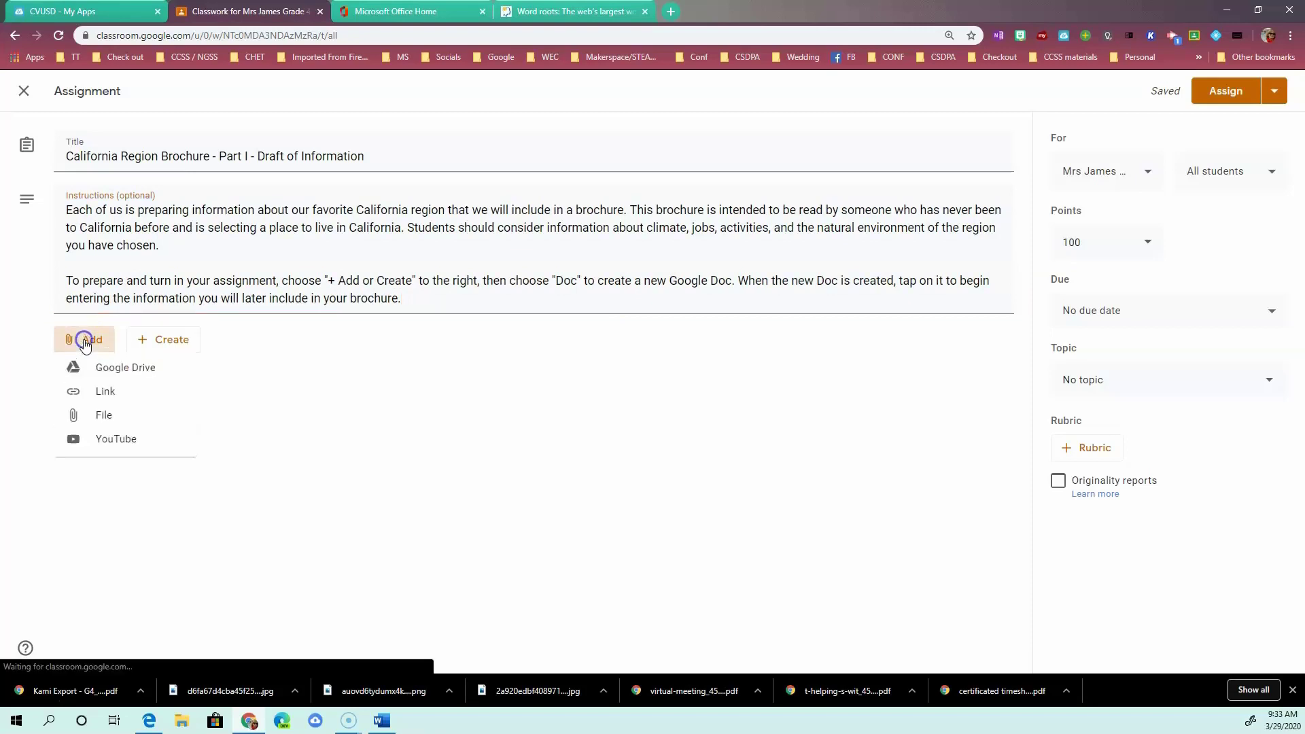
pyautogui.click(141, 370)
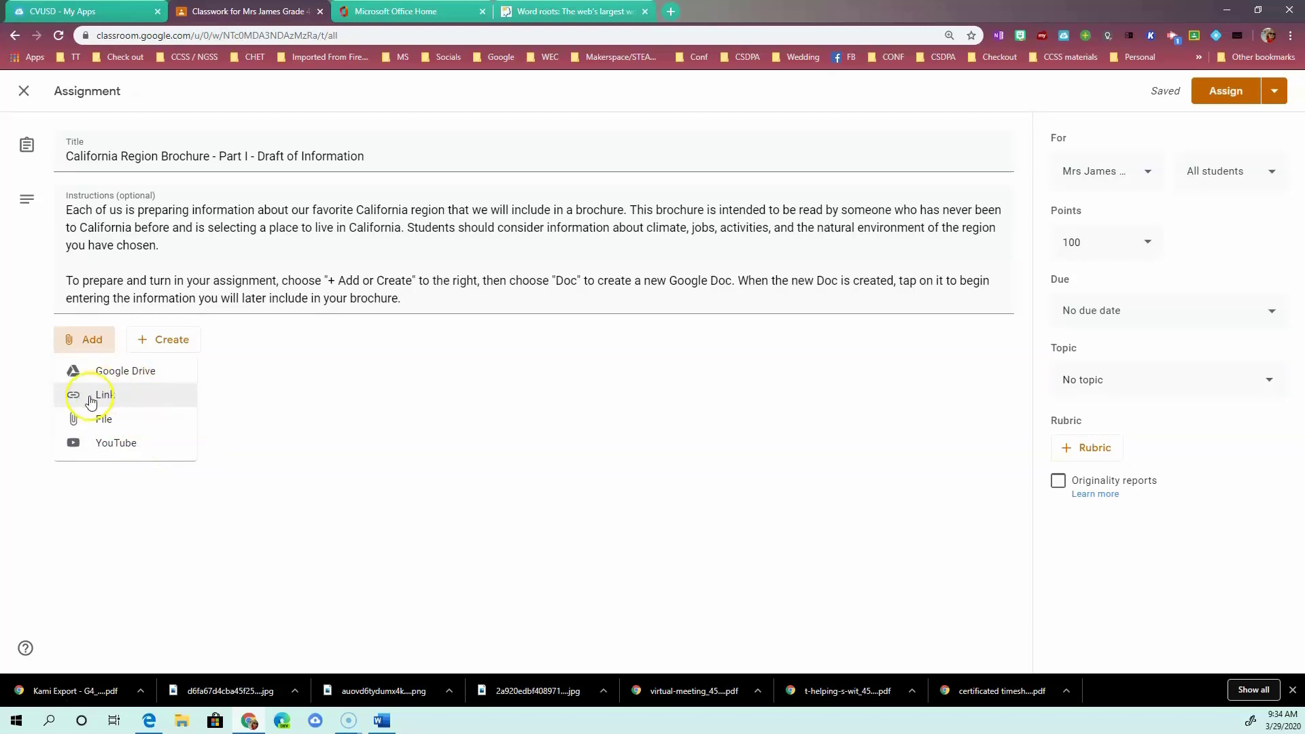
pyautogui.click(142, 398)
pyautogui.click(149, 374)
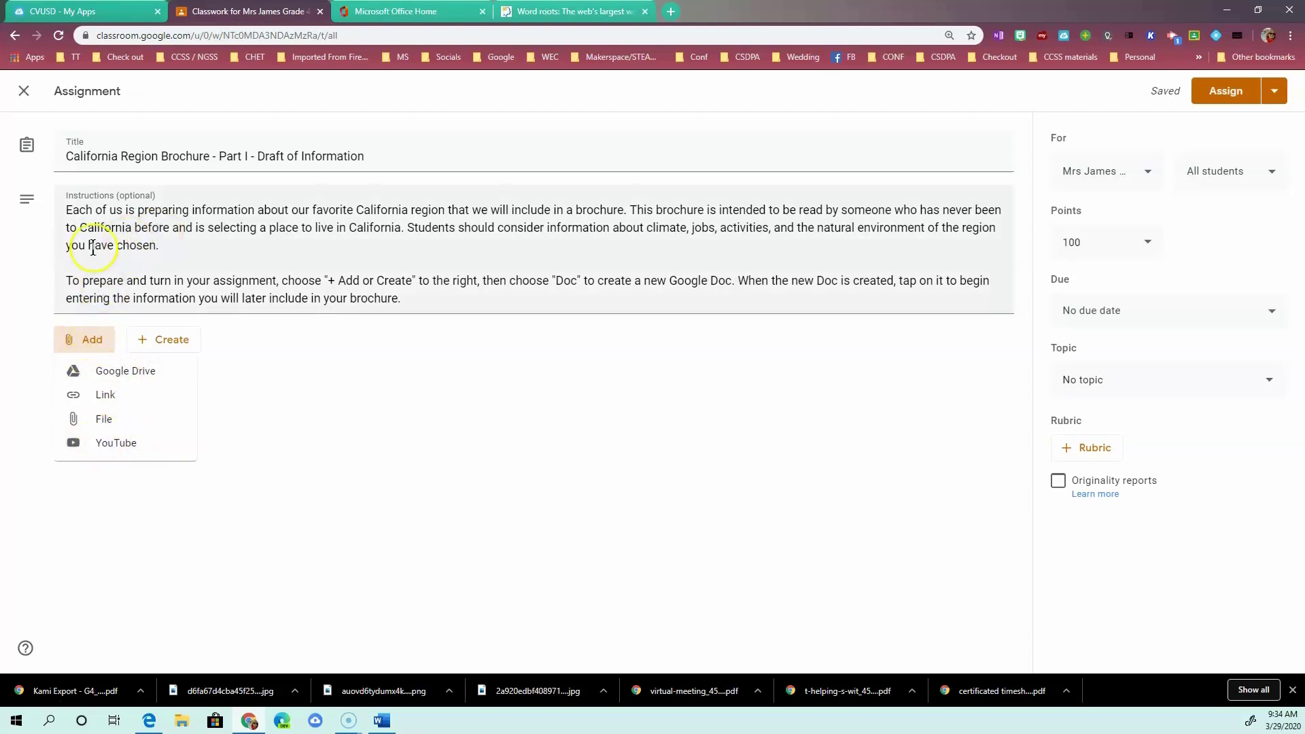
pyautogui.click(305, 347)
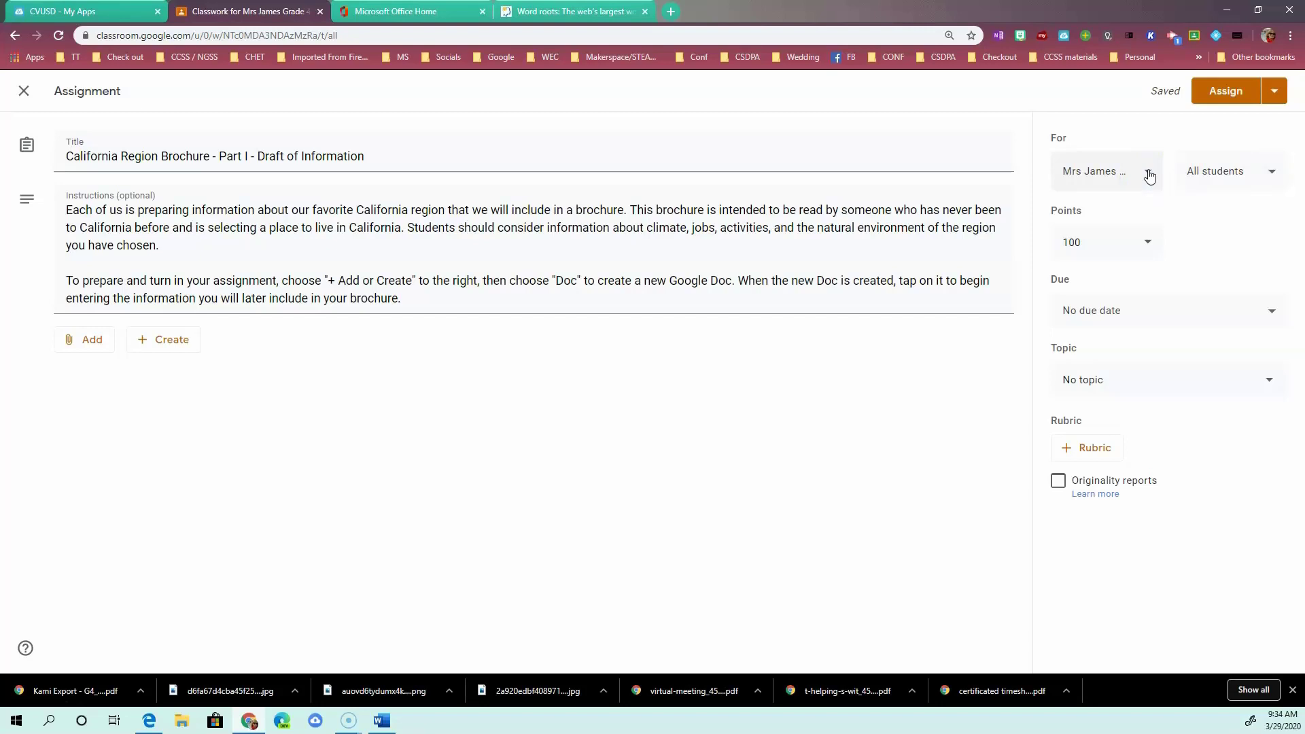
# Make the brochure assignment ungraded.
pyautogui.click(1096, 176)
pyautogui.click(1217, 168)
pyautogui.click(1148, 243)
pyautogui.click(1148, 244)
pyautogui.click(1092, 279)
# Set the brochure assignment's due date to Thursday, April 2, 2020 at 9:00 AM.
pyautogui.click(1265, 315)
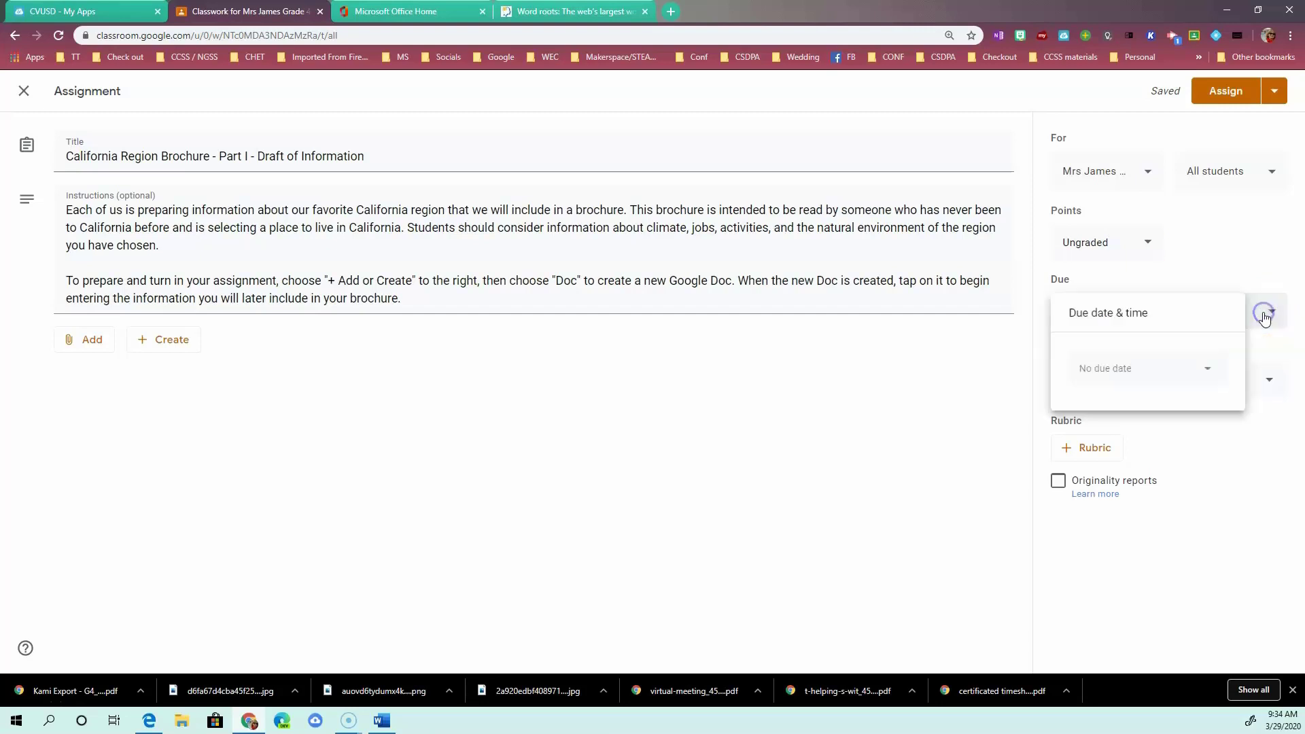
pyautogui.click(1202, 369)
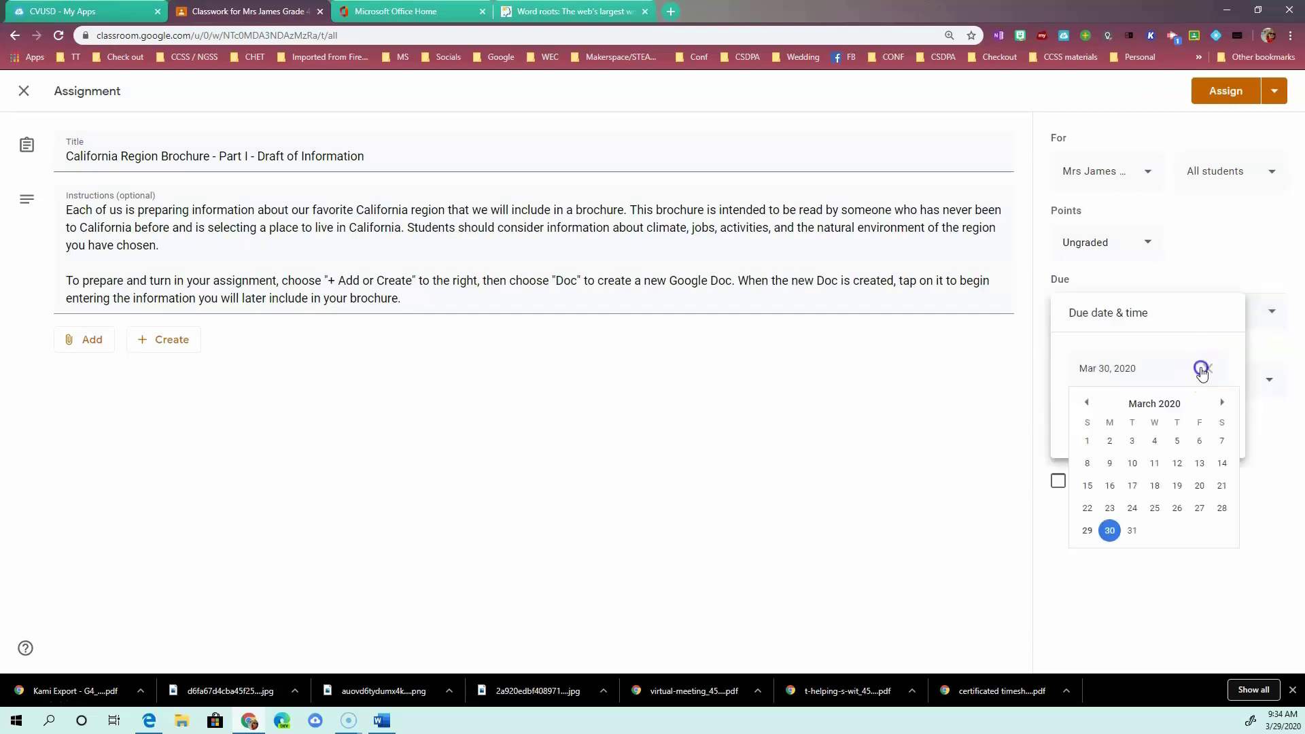
pyautogui.click(1221, 403)
pyautogui.click(1177, 441)
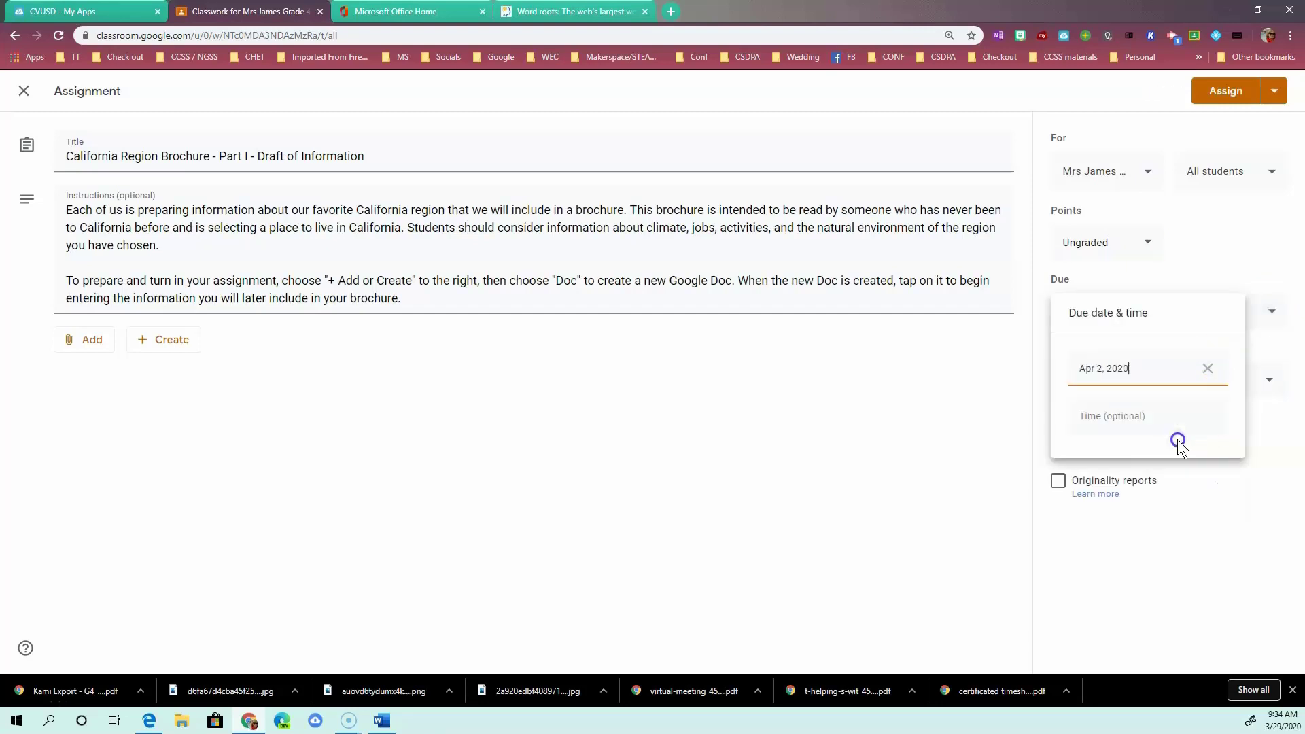
pyautogui.click(1155, 415)
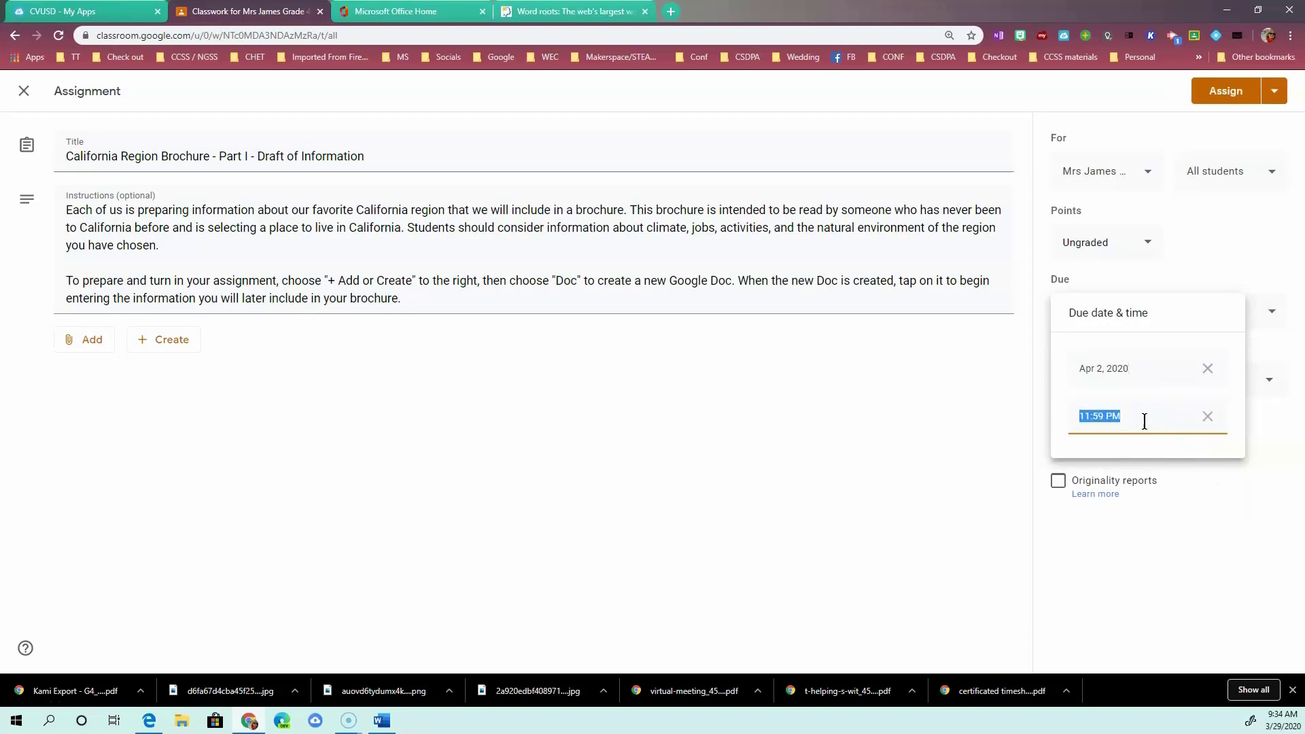
pyautogui.write('9:00 am')
pyautogui.click(1209, 487)
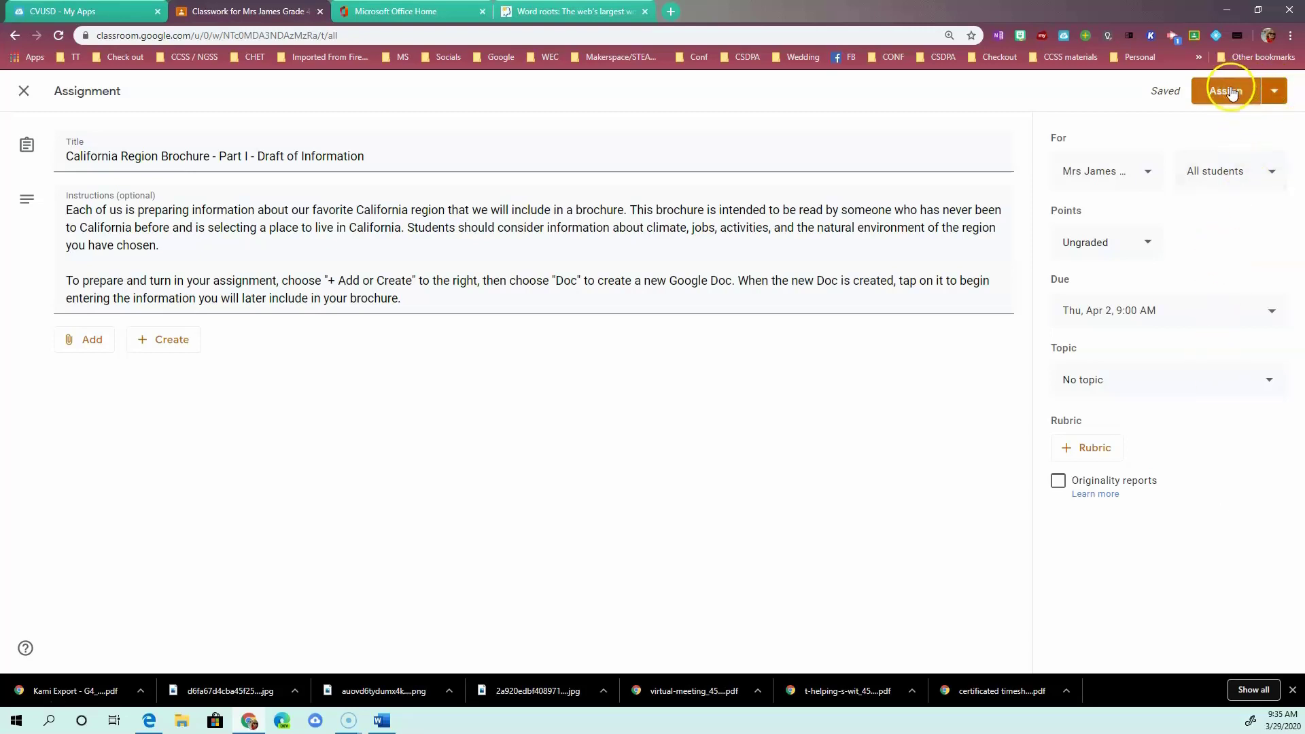
# Look at the scheduling option, cancel it, and assign the brochure assignment immediately.
pyautogui.click(1275, 91)
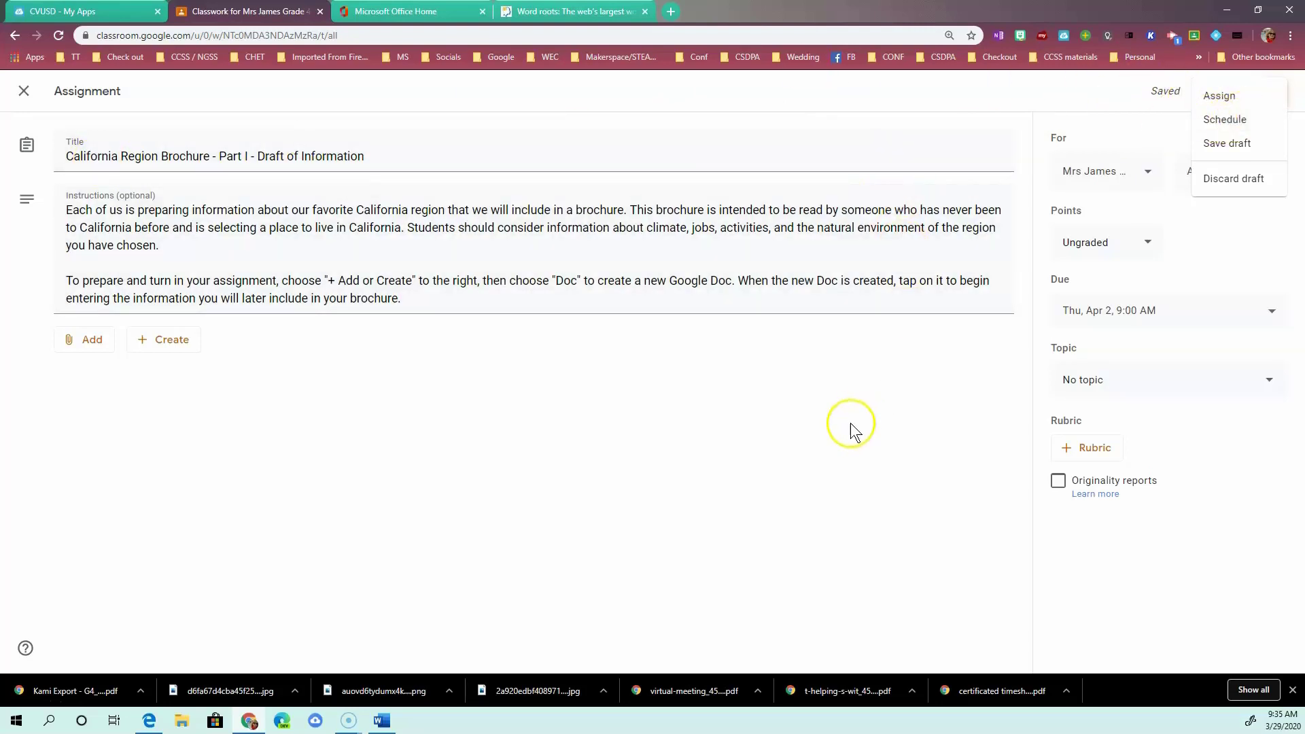
pyautogui.click(1233, 121)
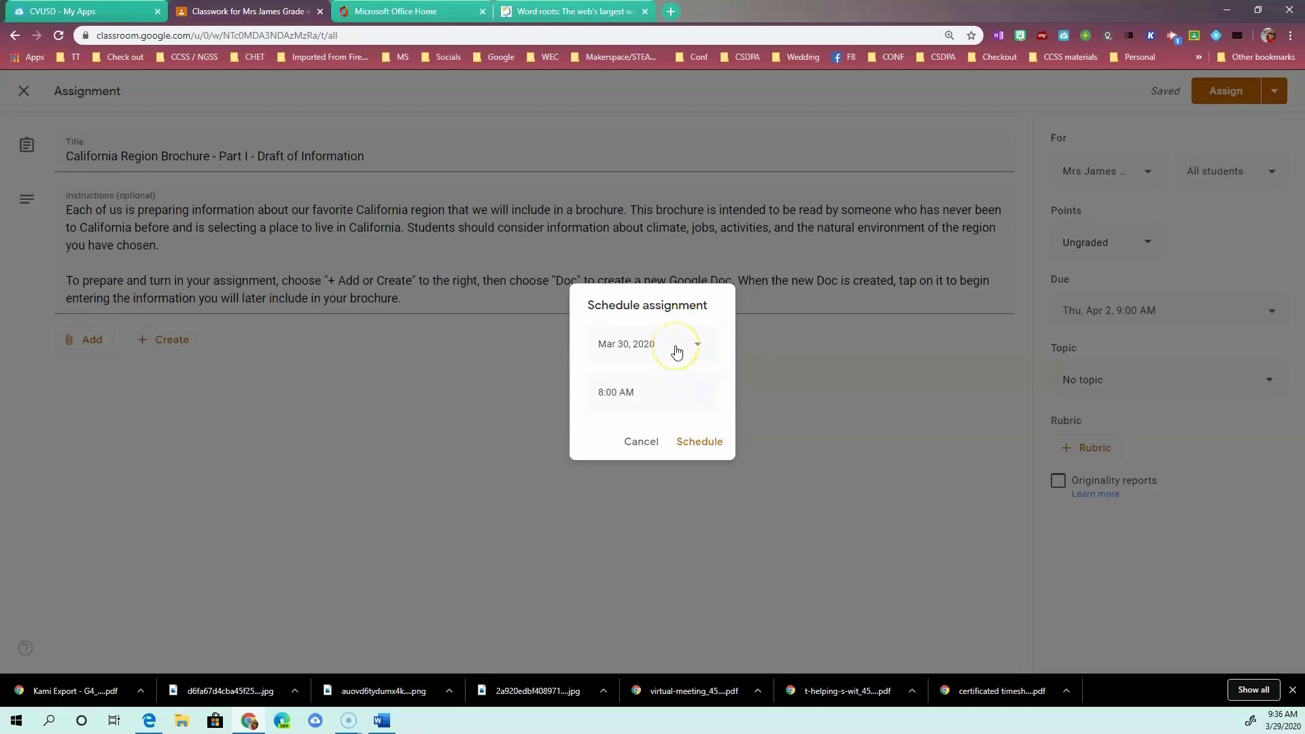
pyautogui.click(698, 345)
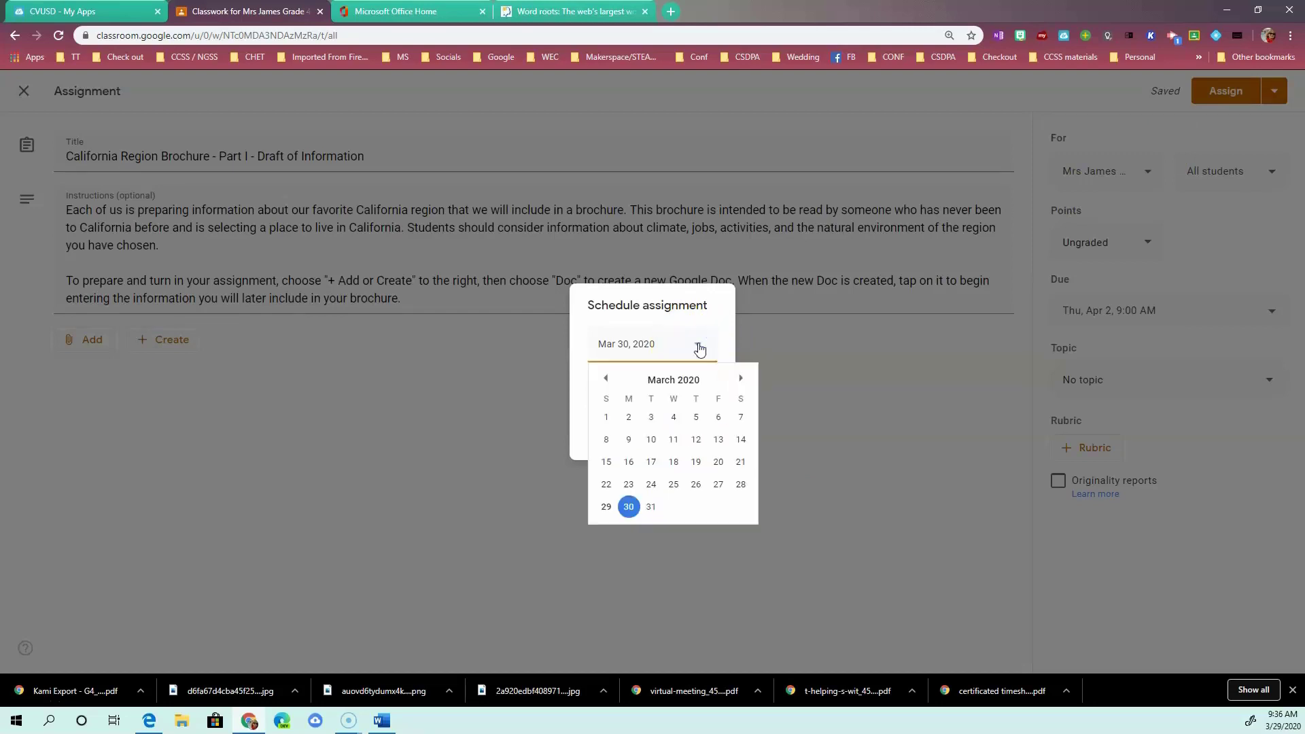
pyautogui.click(699, 348)
pyautogui.click(788, 377)
pyautogui.click(859, 418)
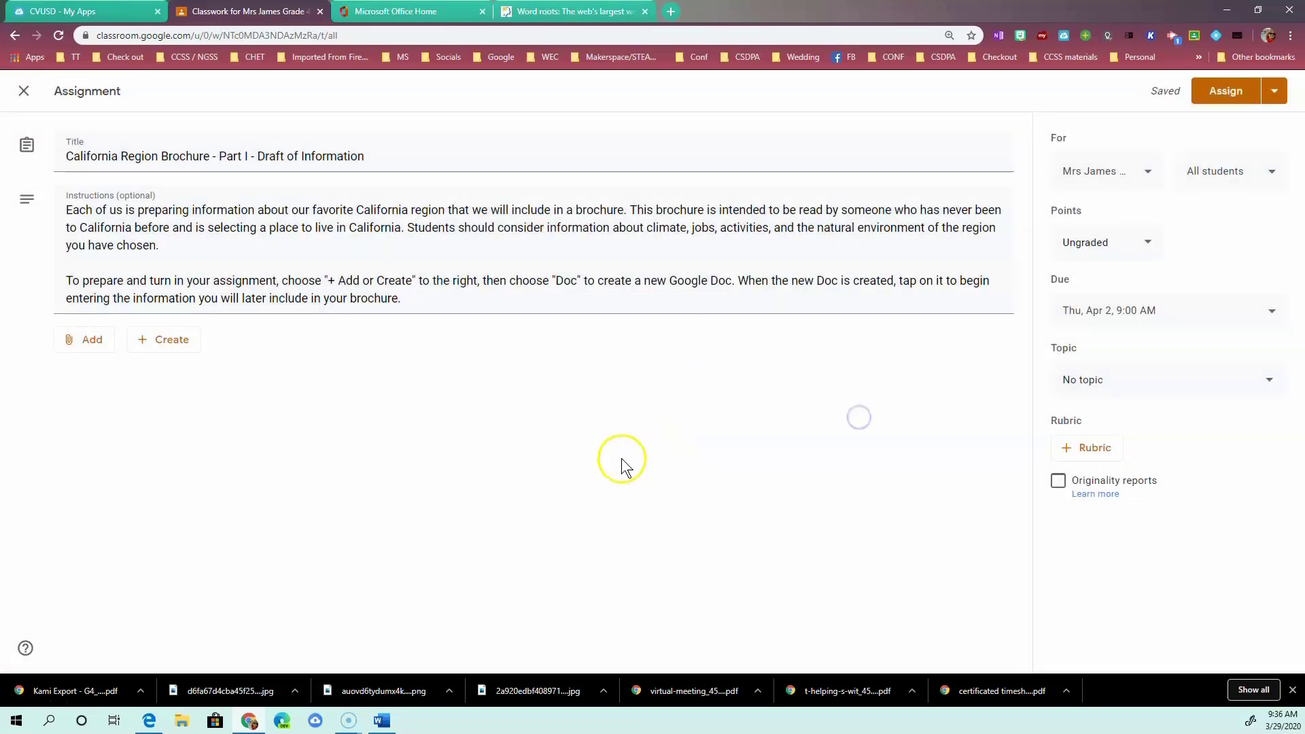
pyautogui.click(1221, 91)
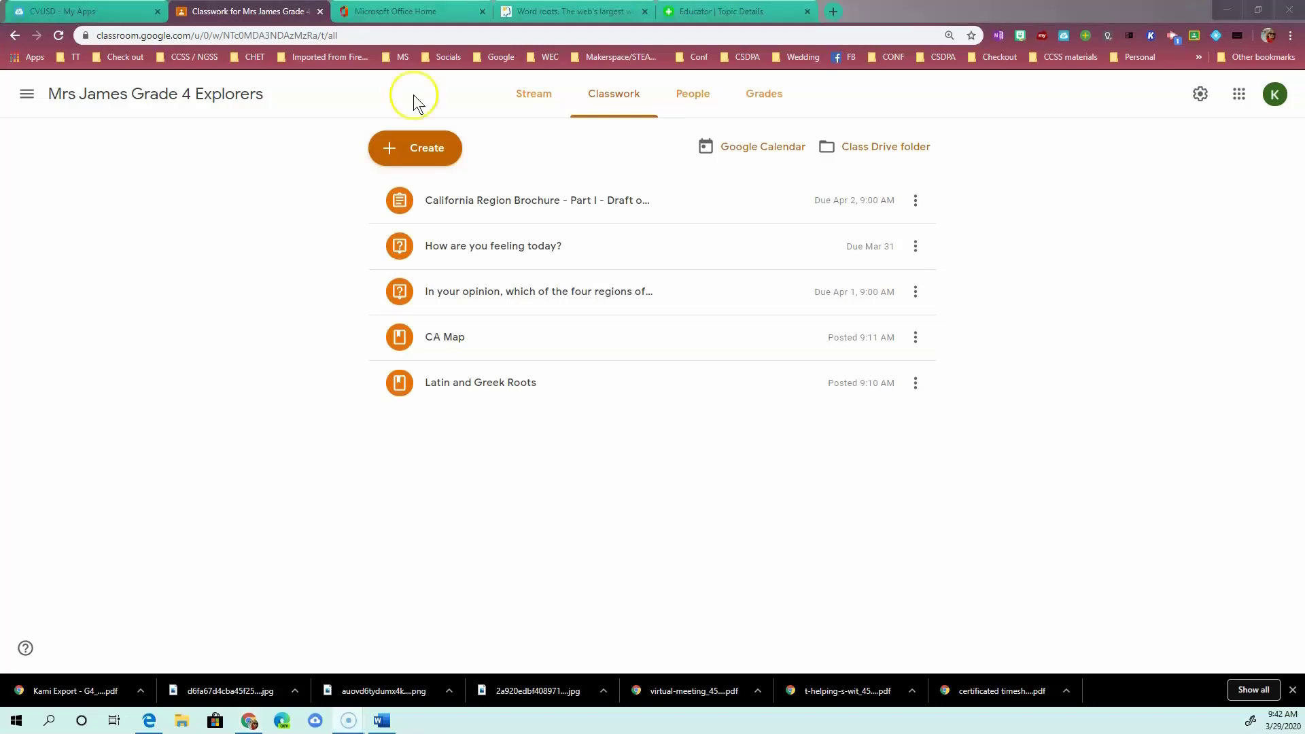
# Create a second assignment titled 'Advertisement for a California Region'.
pyautogui.click(436, 150)
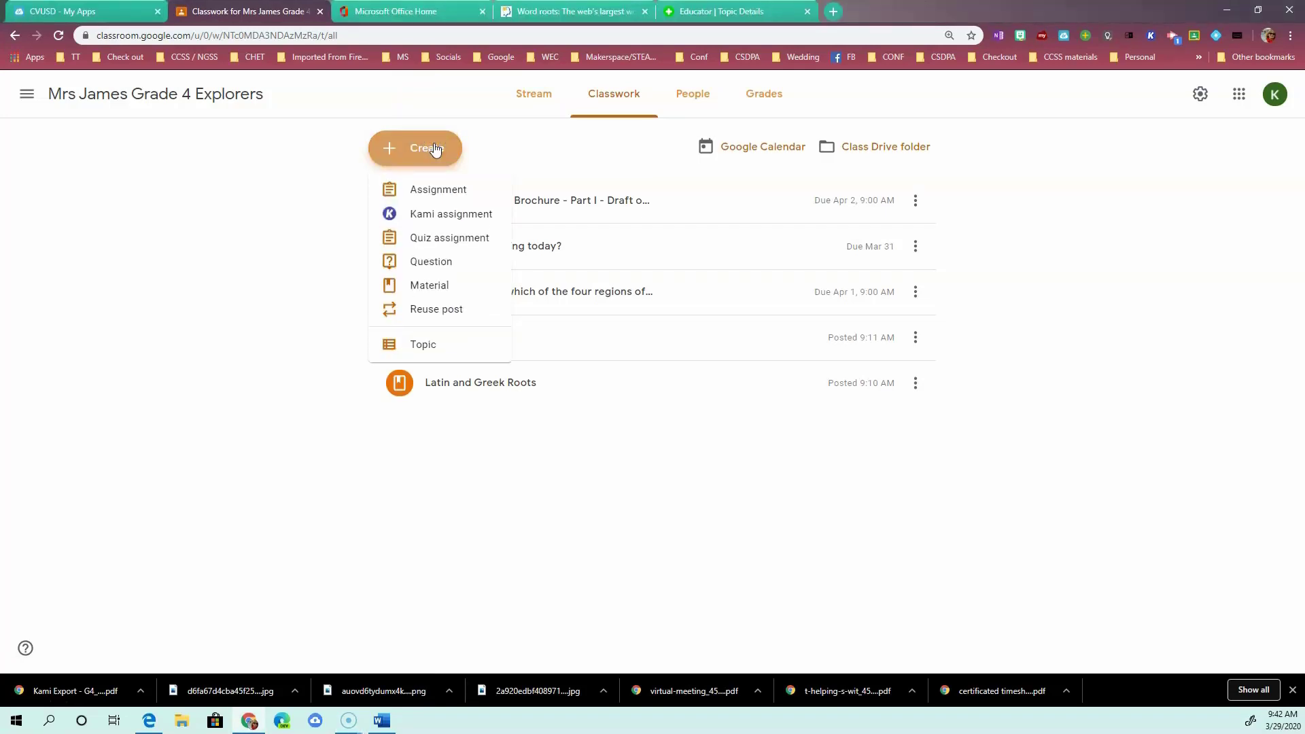
pyautogui.click(435, 189)
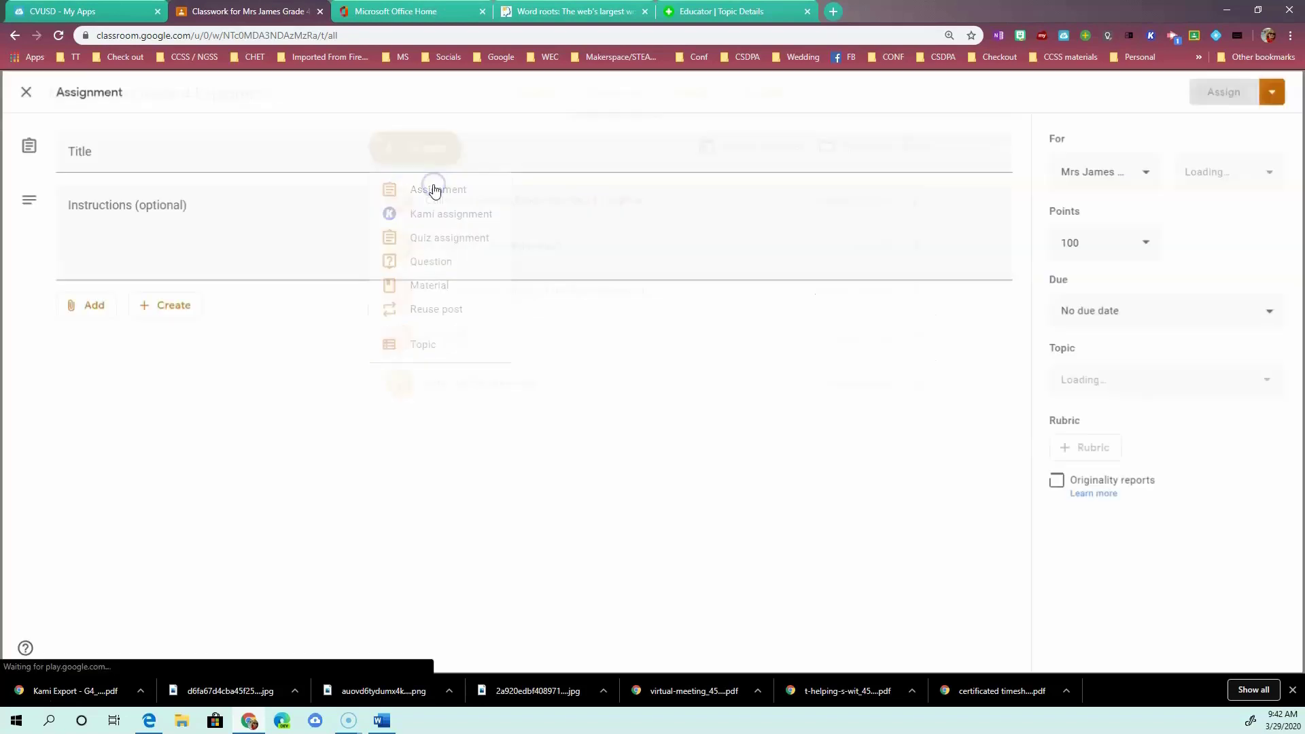
pyautogui.click(422, 168)
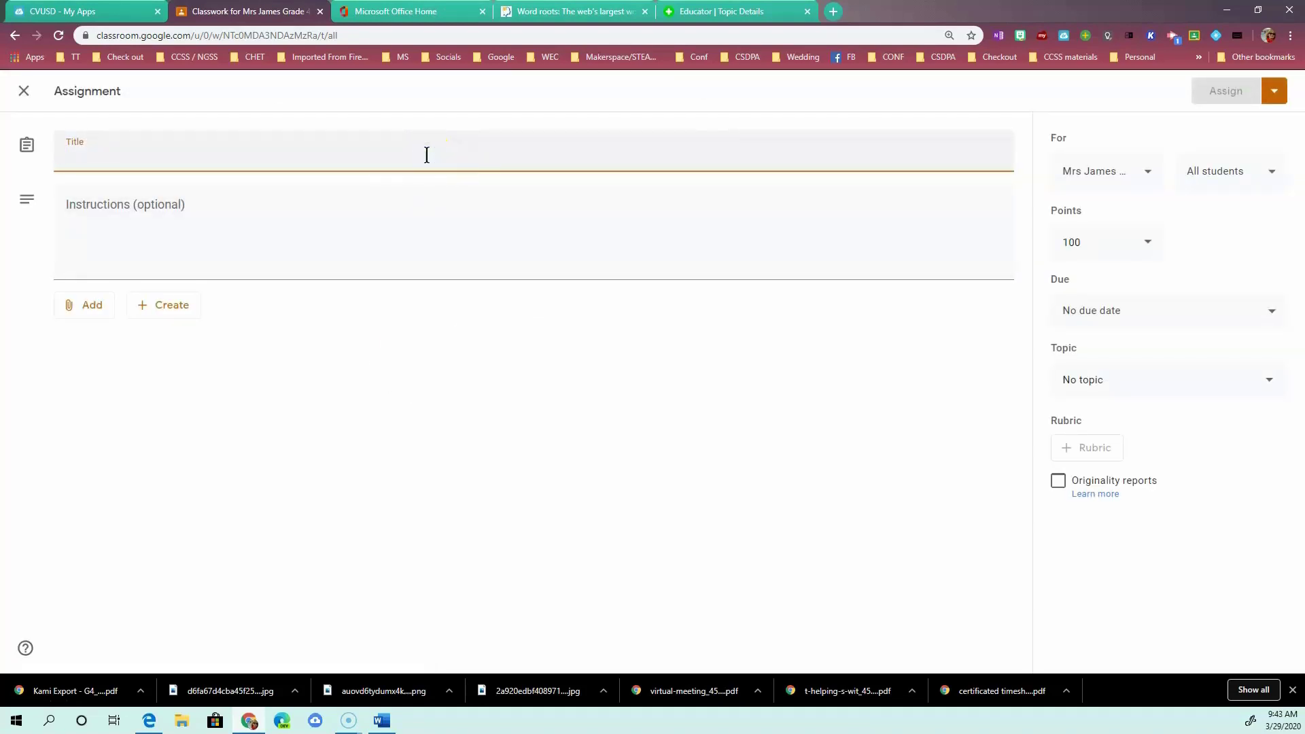
pyautogui.write('Adverti')
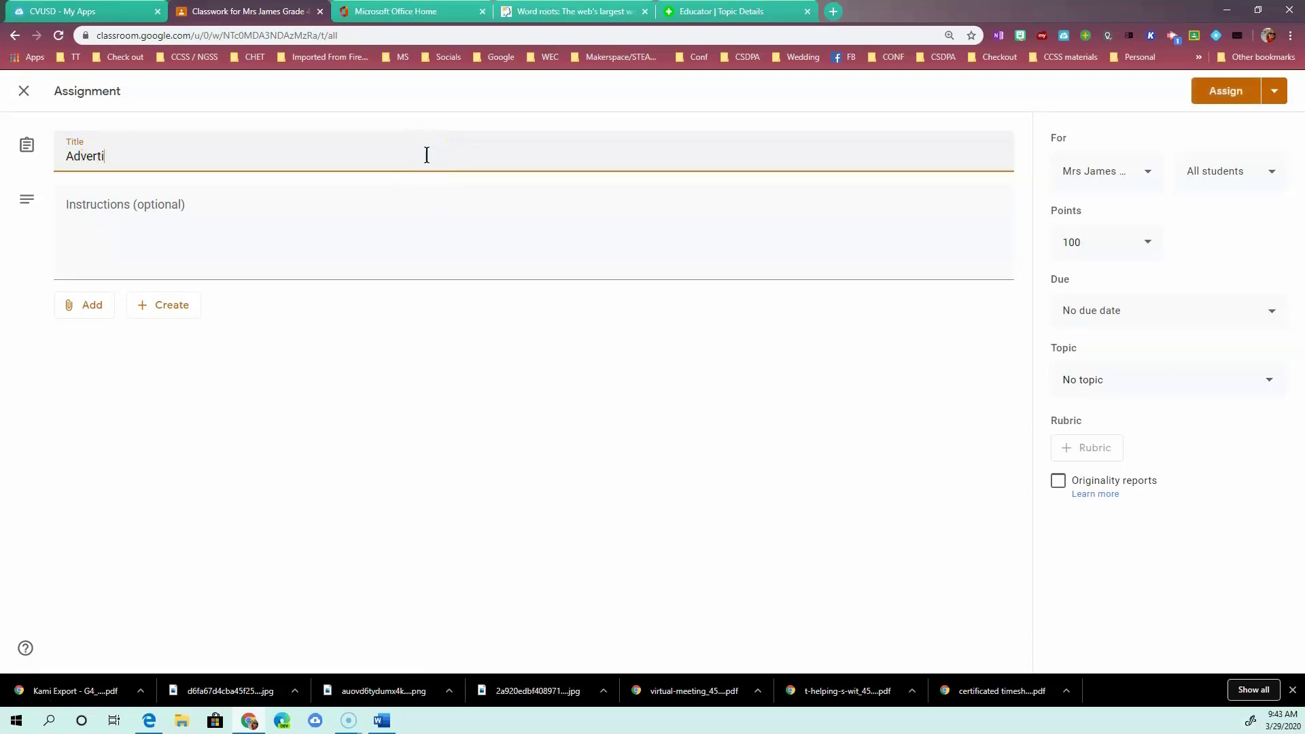
pyautogui.write('sement for a California Region')
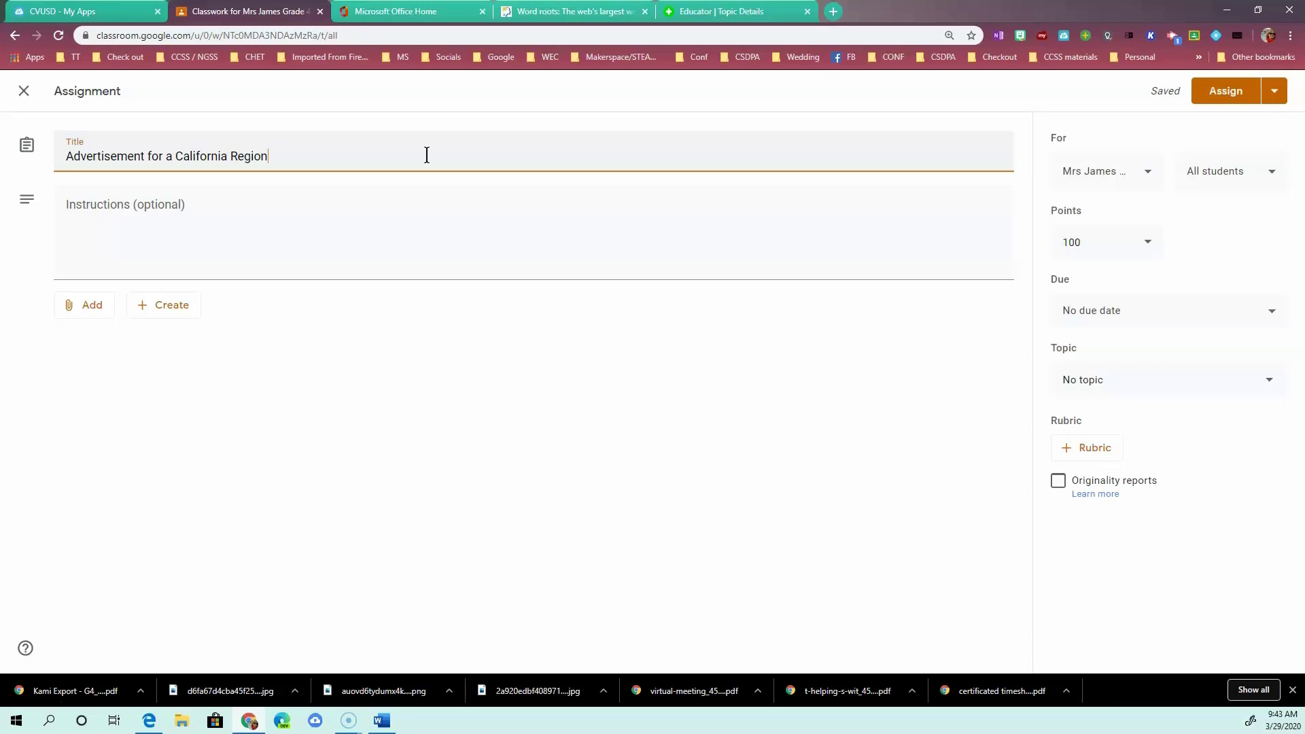
pyautogui.click(95, 309)
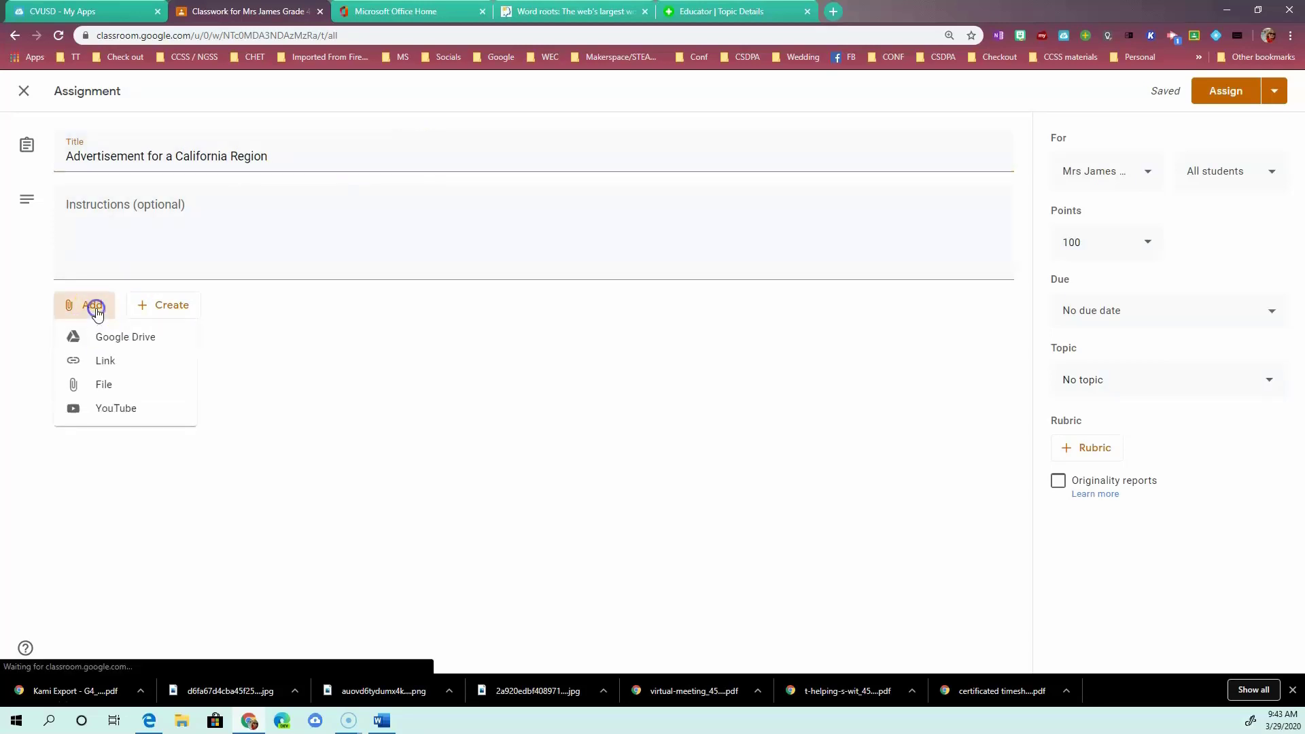
pyautogui.click(105, 359)
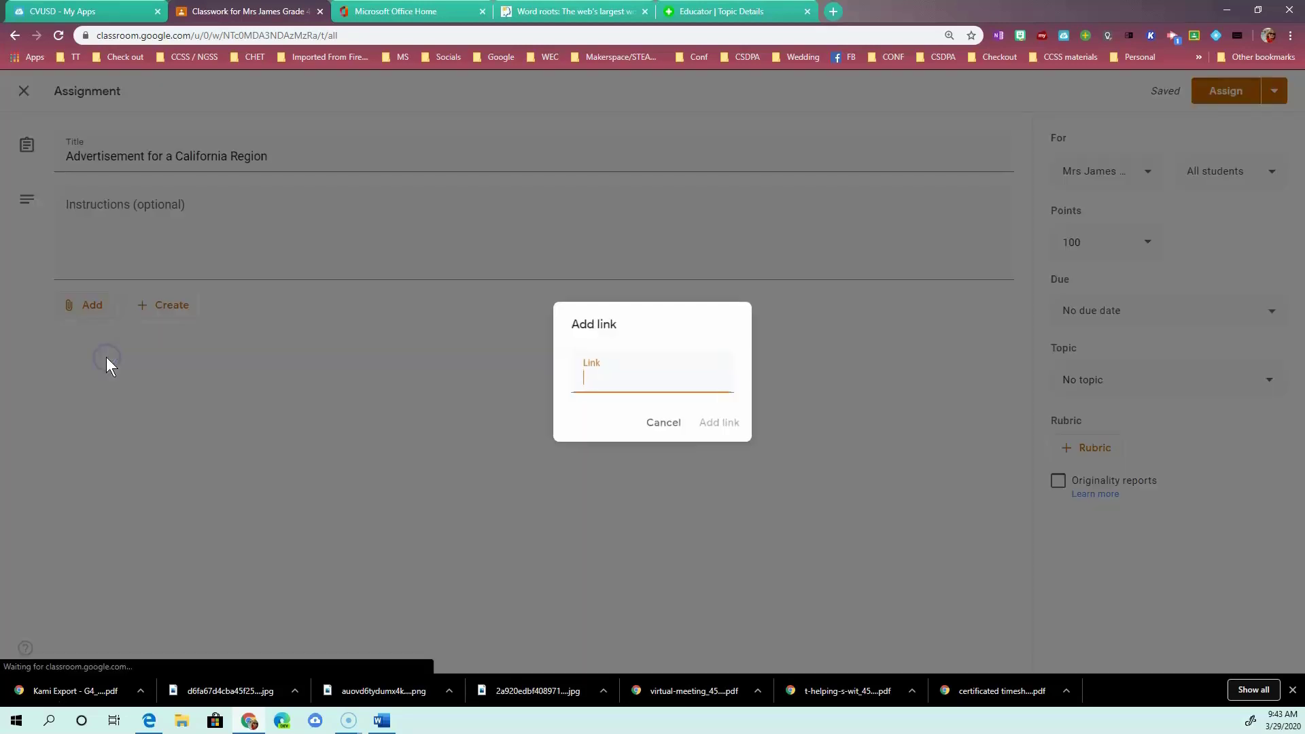
pyautogui.click(577, 387)
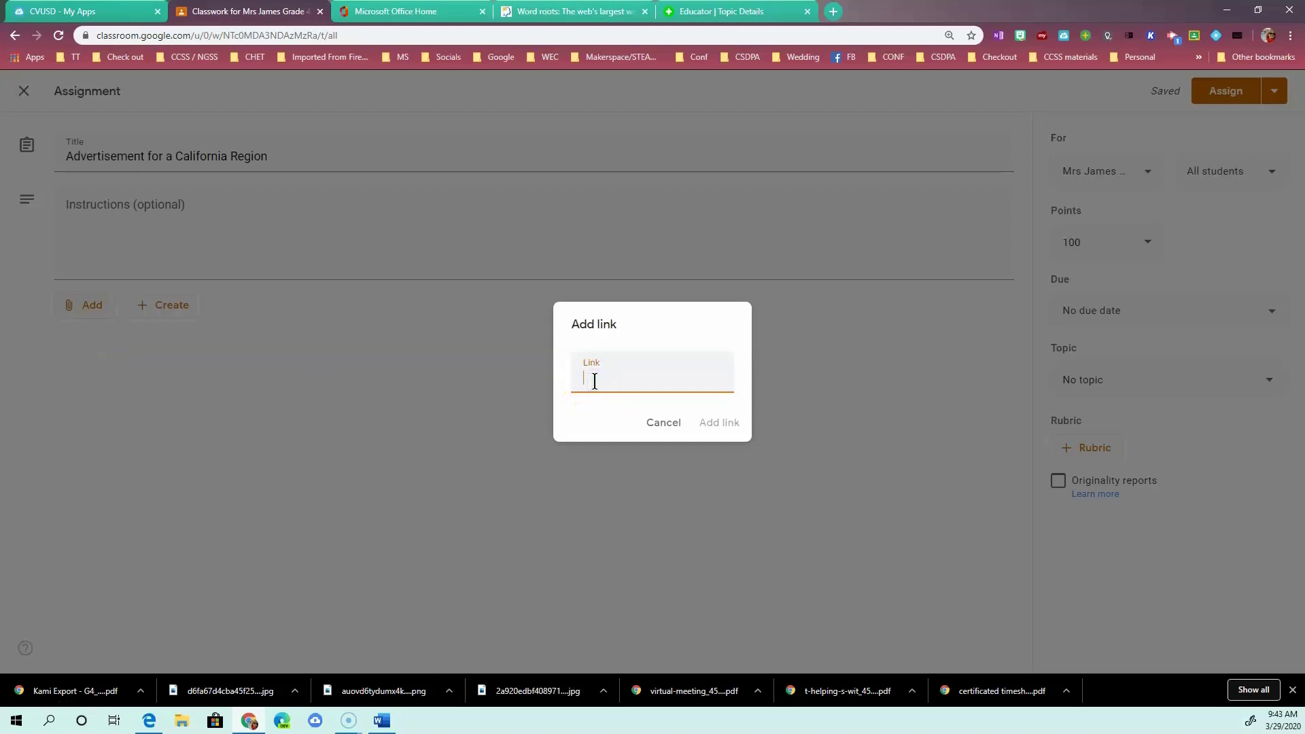
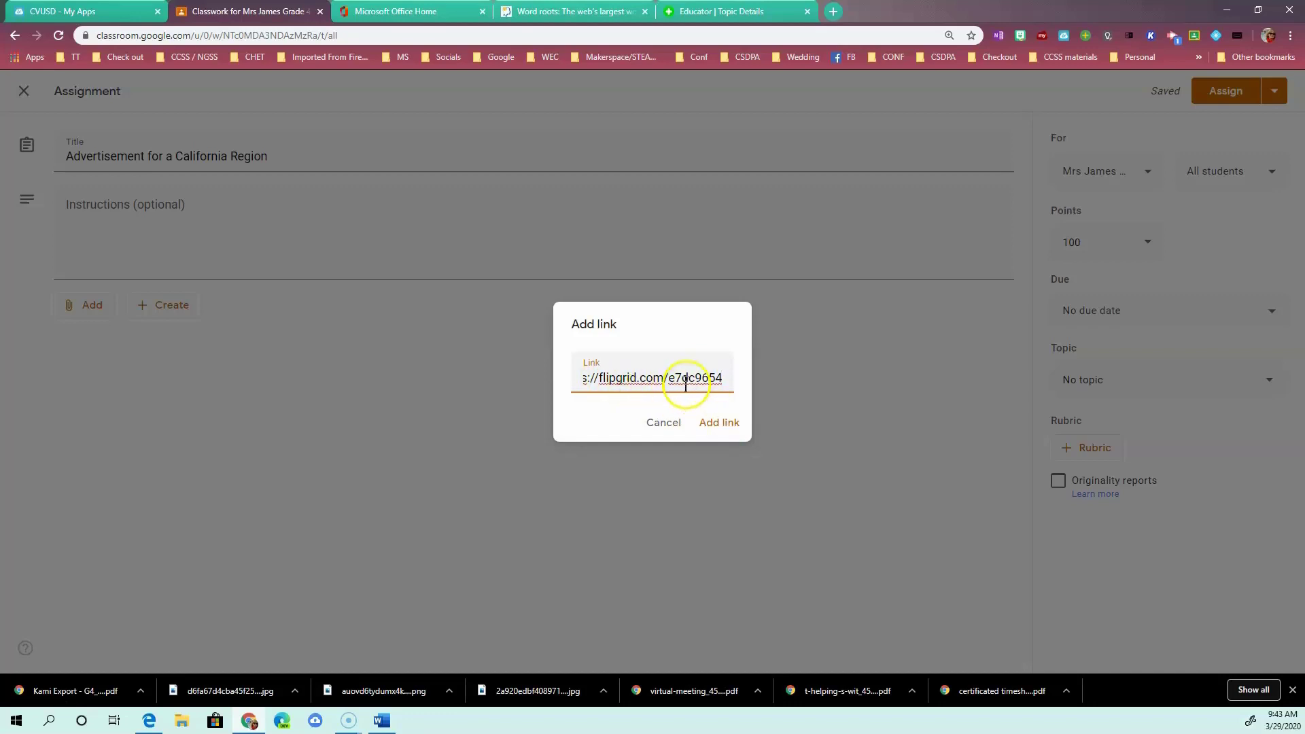
pyautogui.click(719, 423)
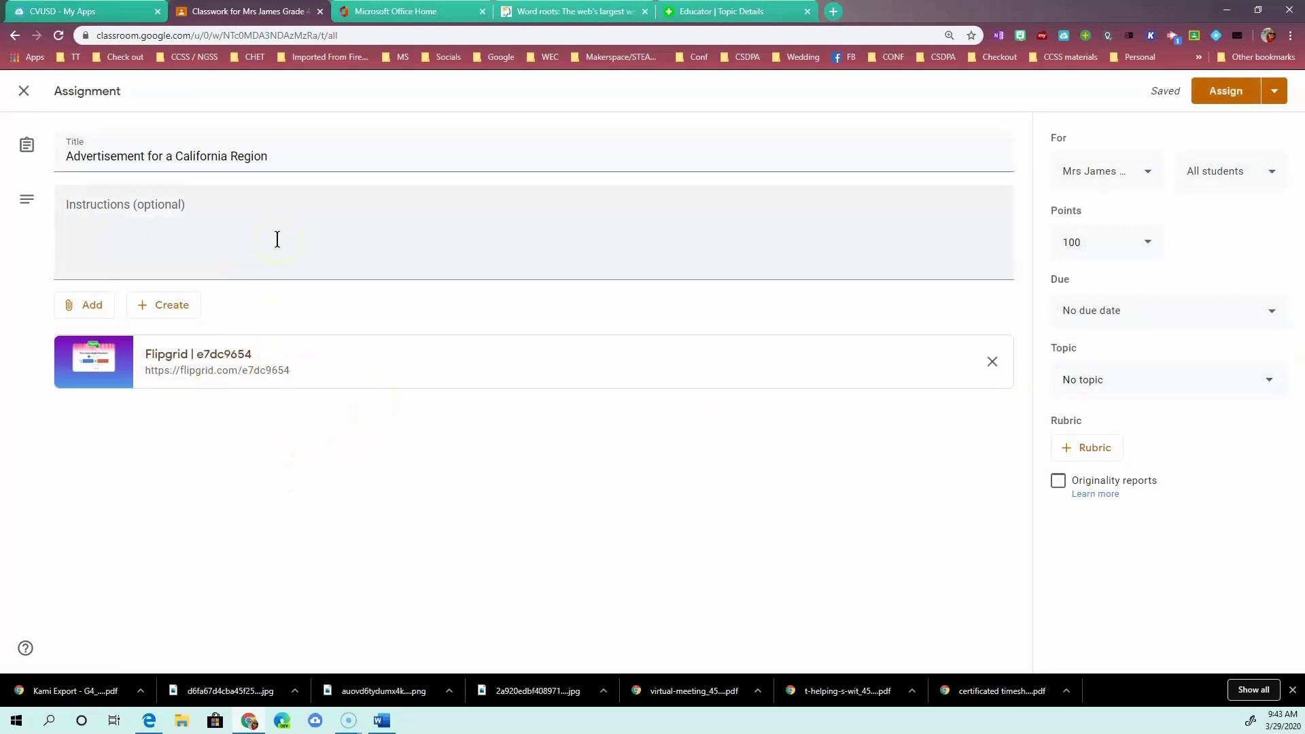
# Change the advertisement assignment's points from 100 to 4.
pyautogui.click(1147, 247)
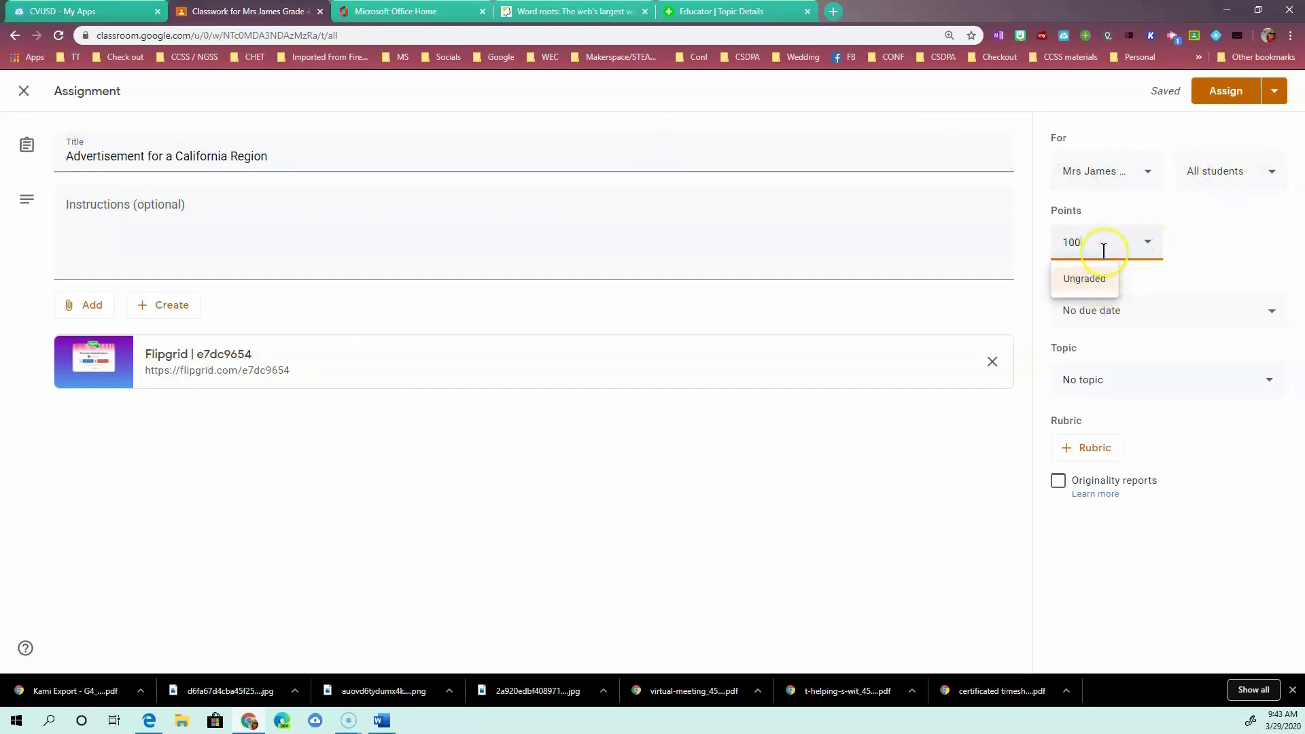
pyautogui.press('BackSpace')
pyautogui.press('BackSpace')
pyautogui.press('BackSpace')
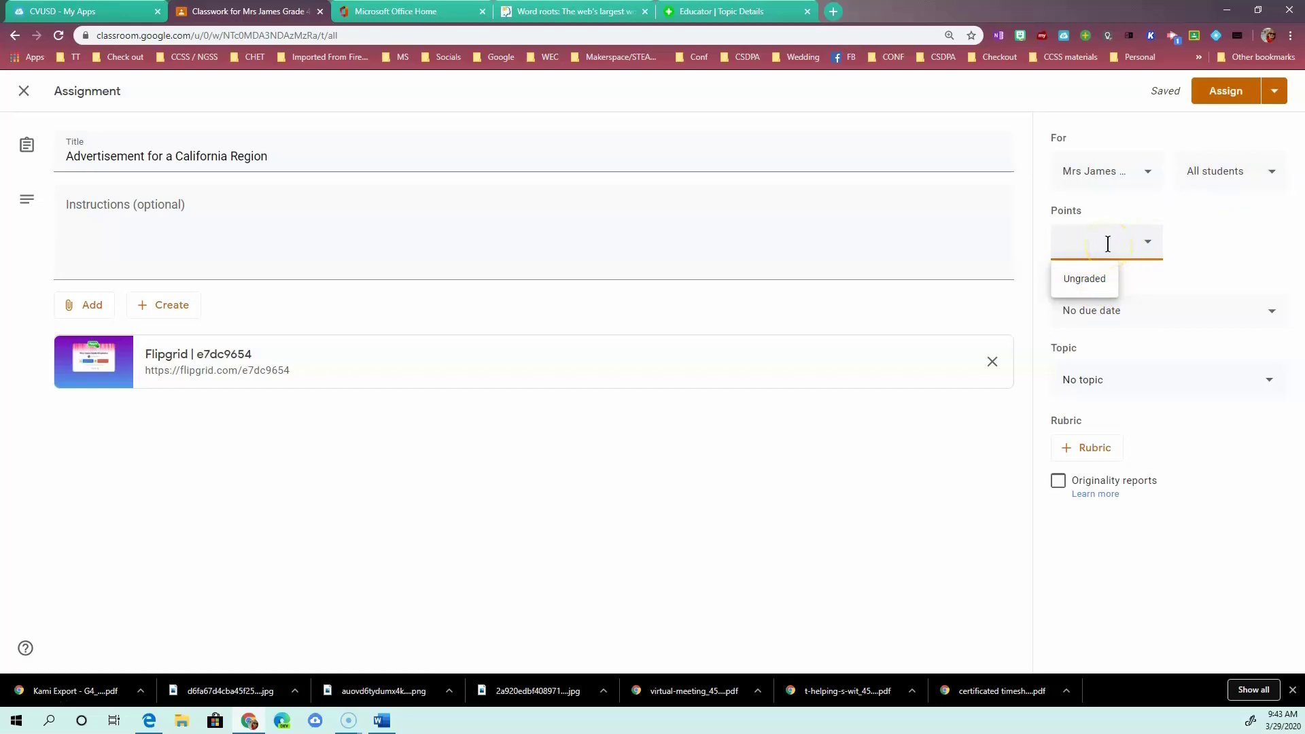
pyautogui.write('4')
pyautogui.click(1196, 235)
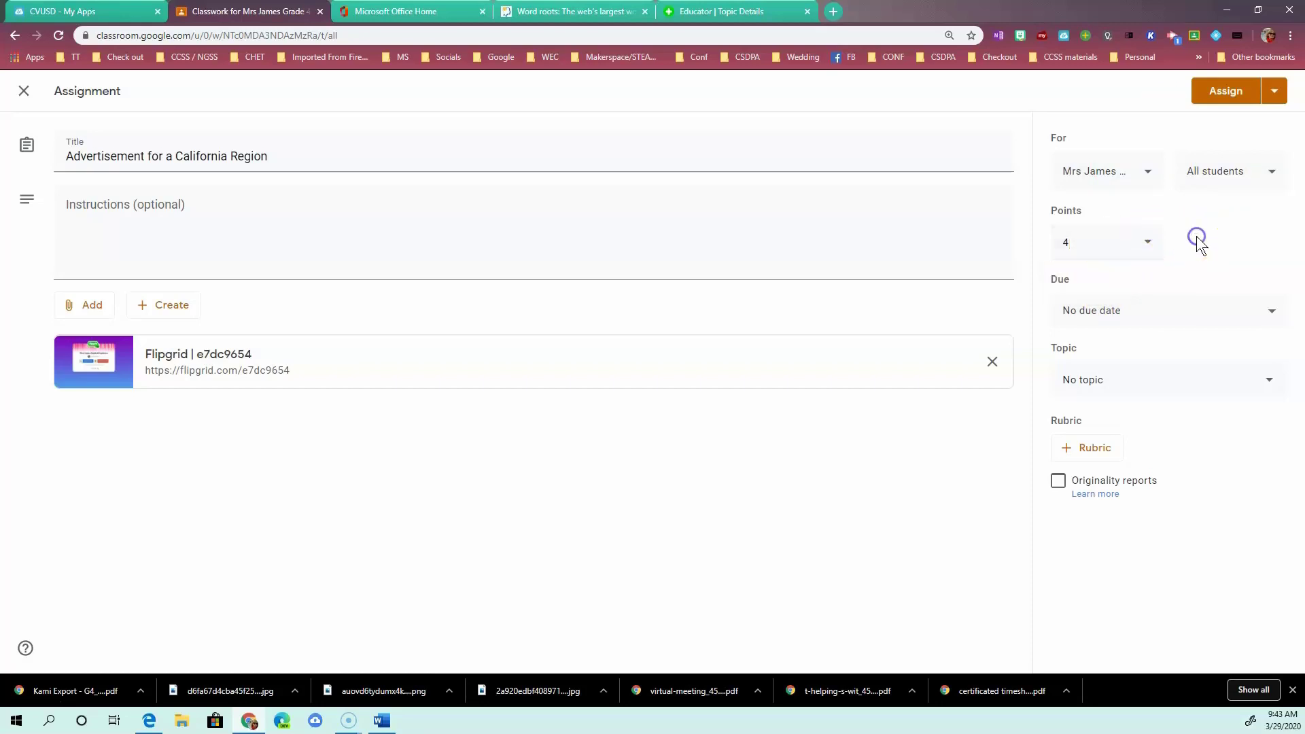
# Set the advertisement assignment's due date to Friday, April 10, 2020.
pyautogui.click(1271, 312)
pyautogui.click(1206, 370)
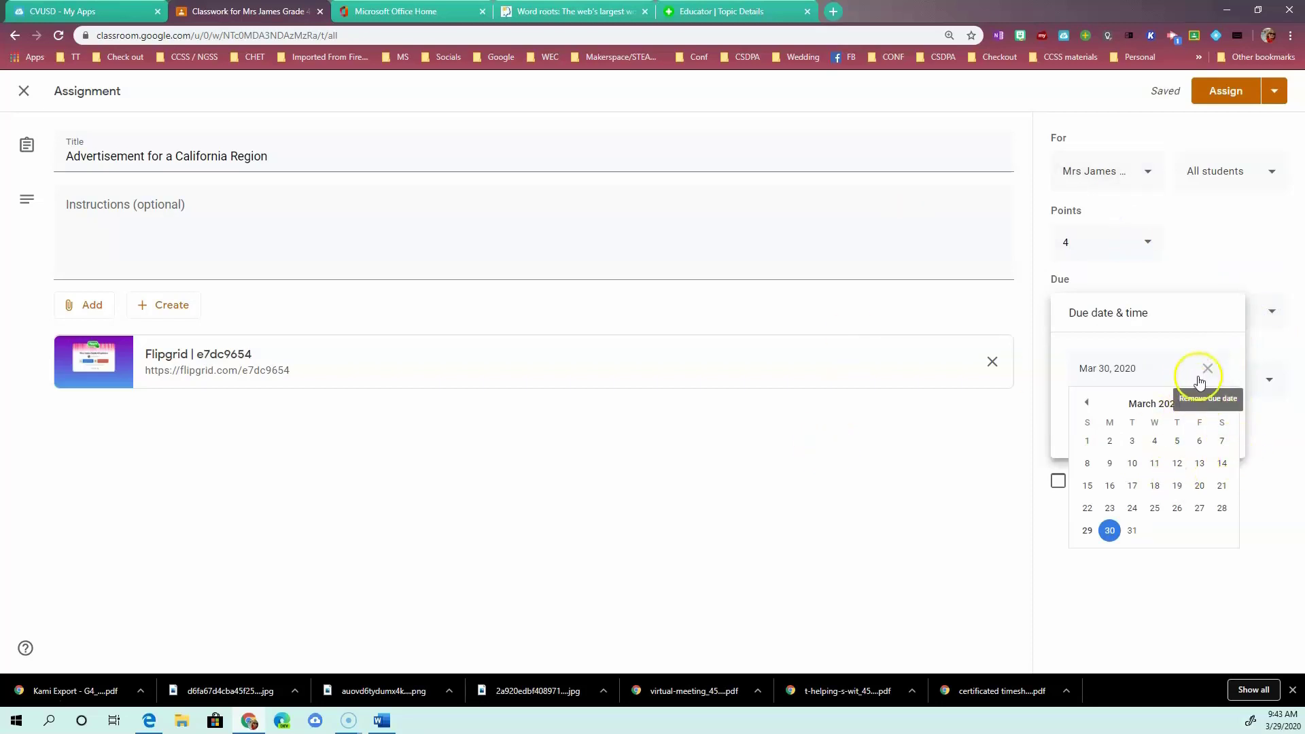
pyautogui.click(1217, 402)
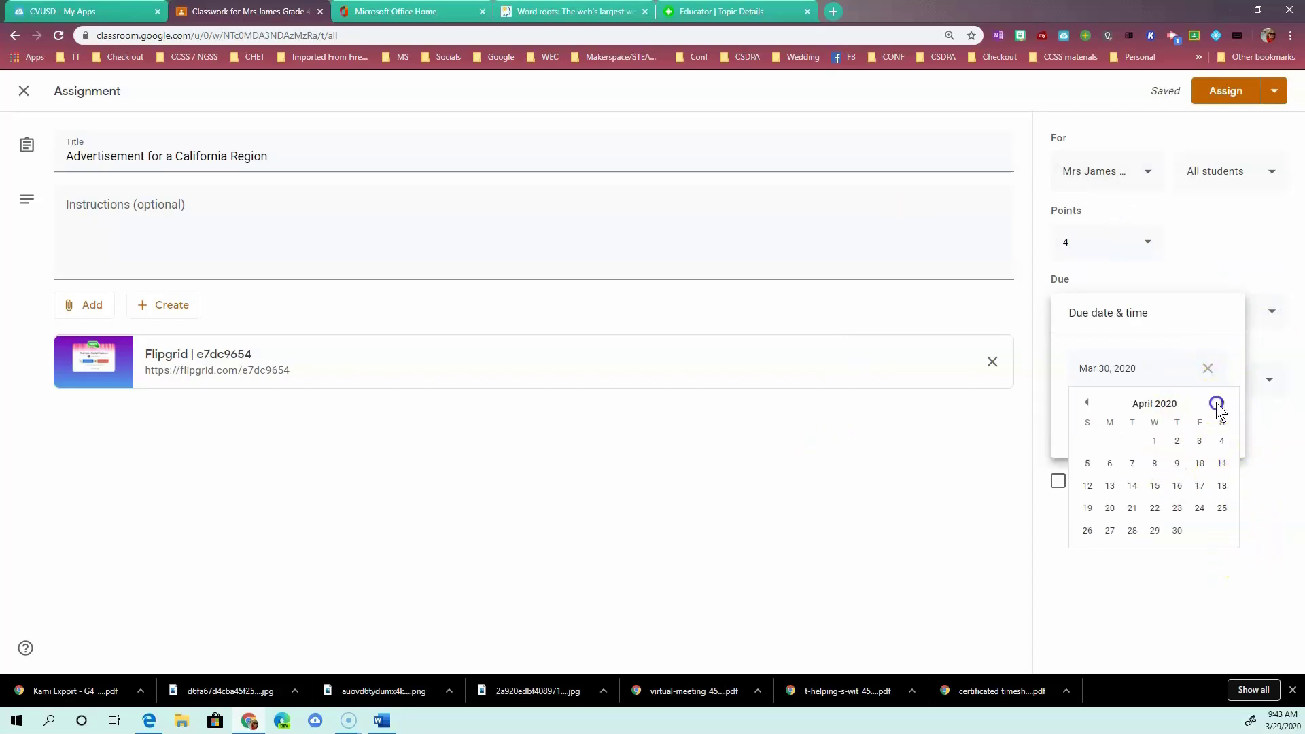
pyautogui.click(1200, 465)
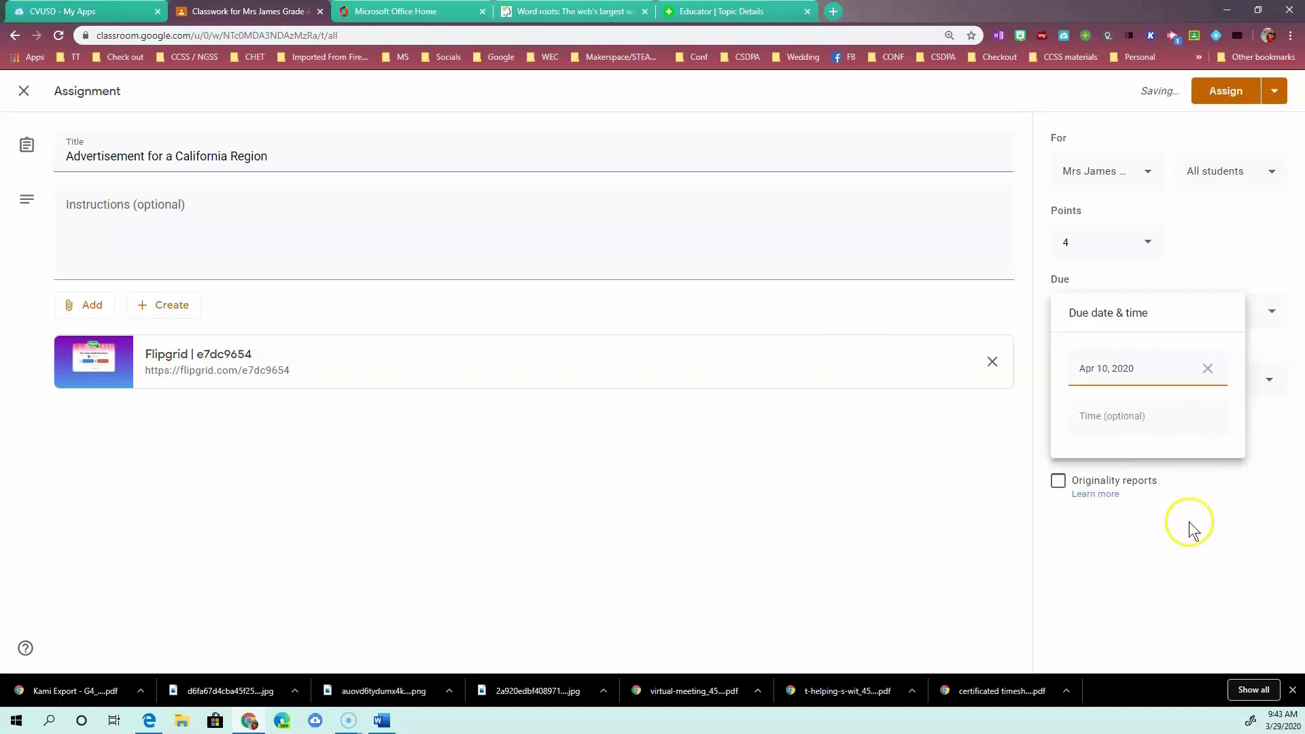
pyautogui.click(1183, 539)
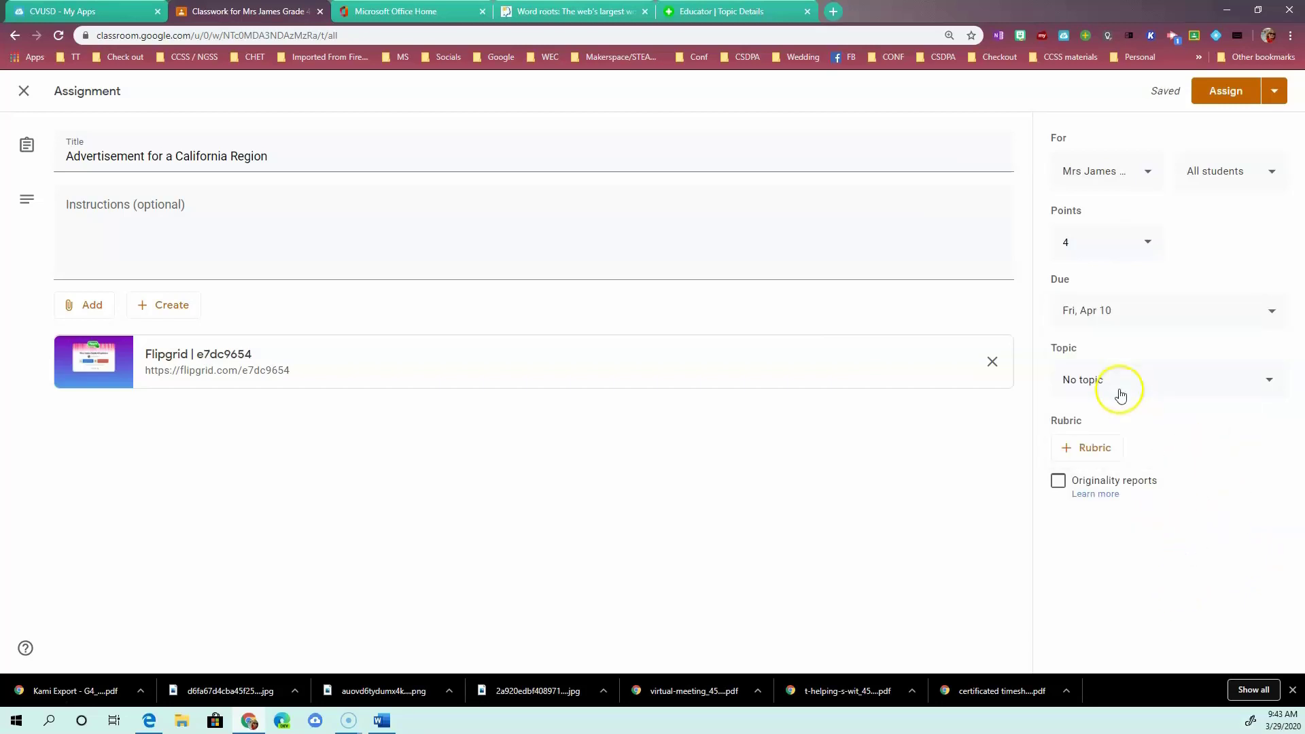
# Paste instructions to log in through Flipgrid and make a regional commercial, then assign it.
pyautogui.click(151, 211)
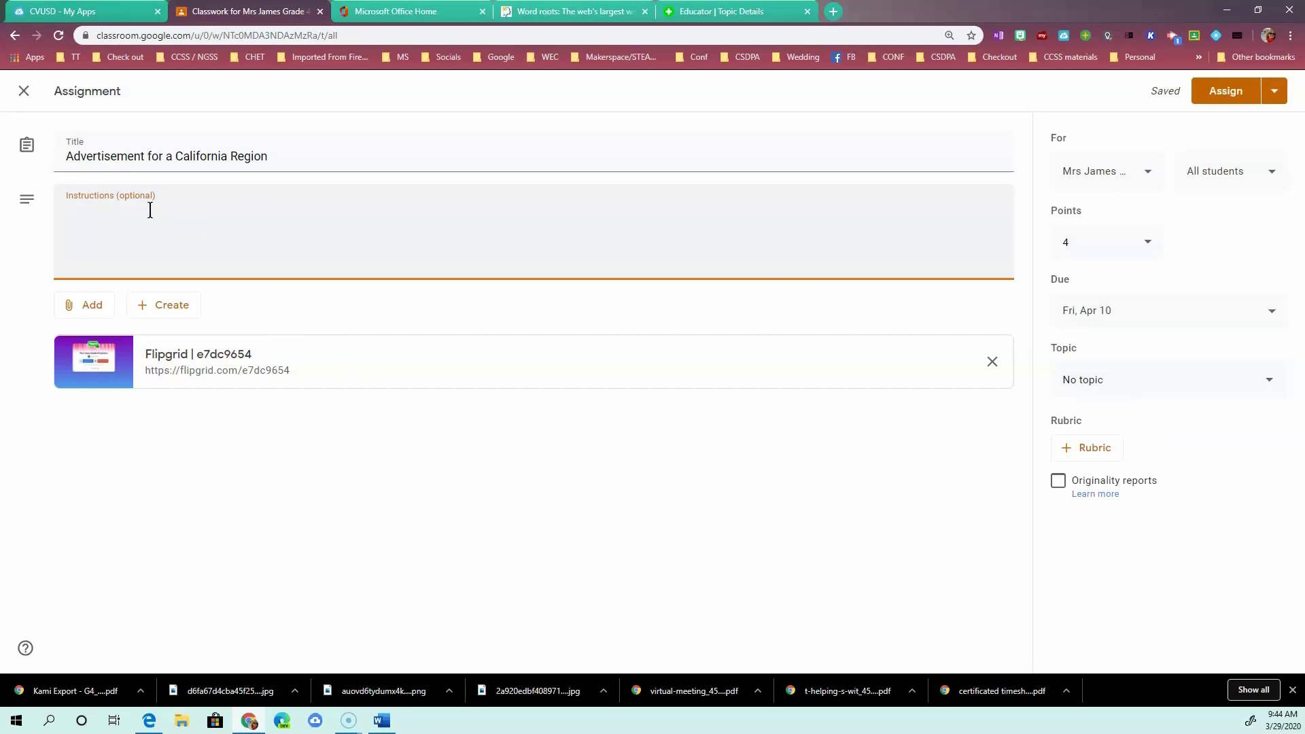
pyautogui.write('Tap on the Flipgrid link below, log in with your Microsoft  or Google (district) account, and be ready to make a commercial for your favorite region!')
pyautogui.click(862, 206)
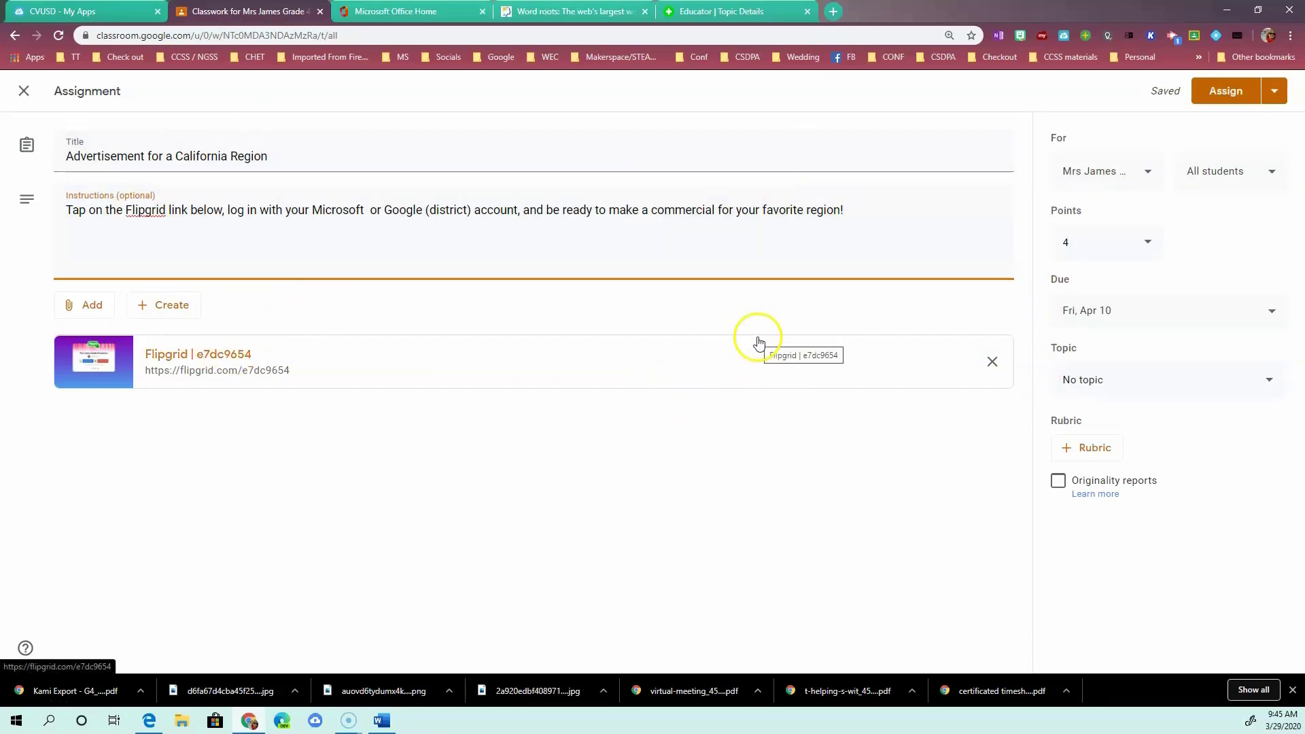
pyautogui.click(1226, 94)
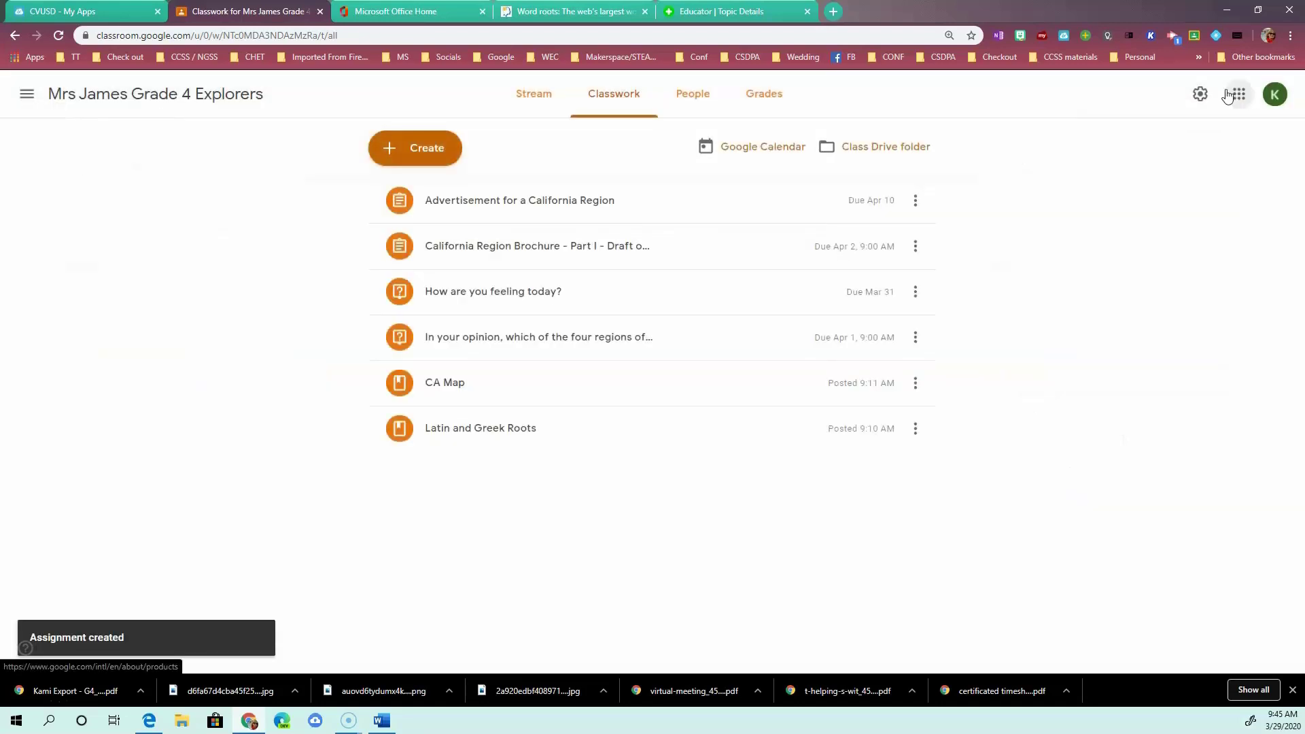
# Start a third blank assignment from the Classwork page's Create menu.
pyautogui.click(442, 149)
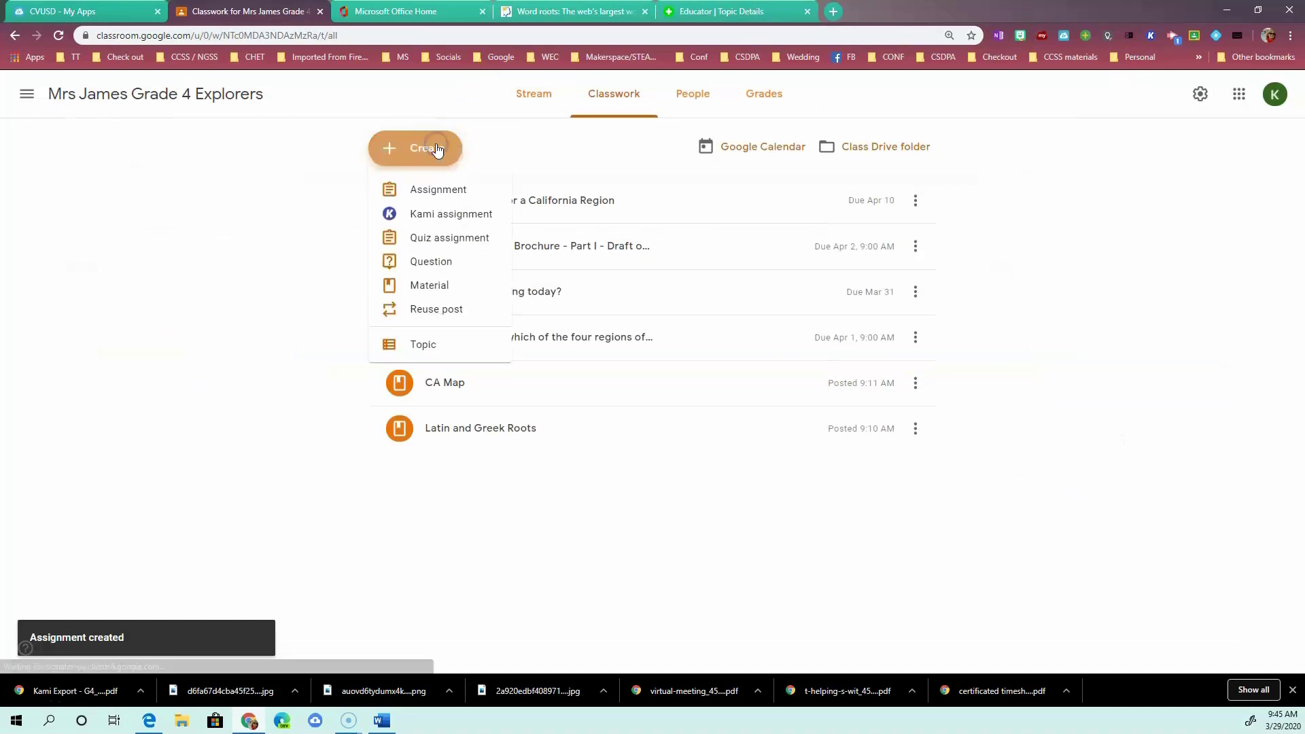
pyautogui.click(449, 190)
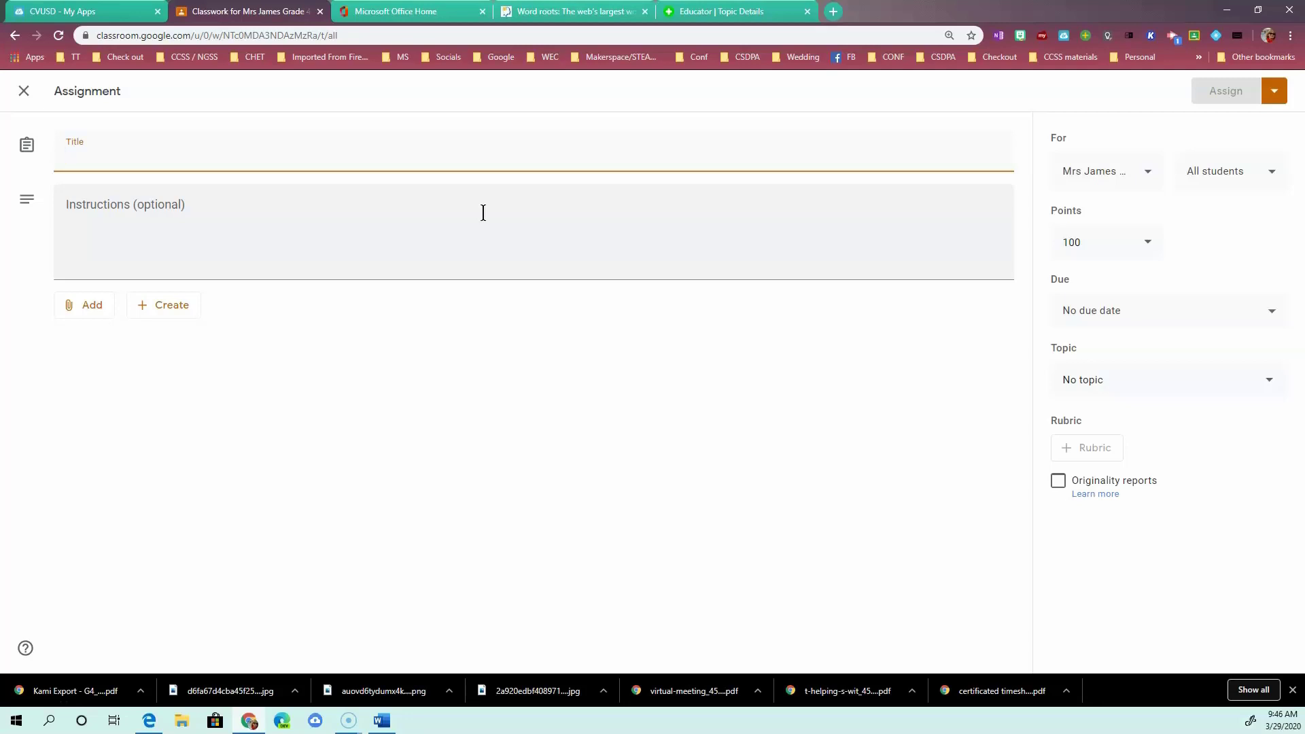
# Enter 'Dear Future Me' as the assignment title and move to the Instructions field.
pyautogui.click(186, 155)
pyautogui.write('Dear F')
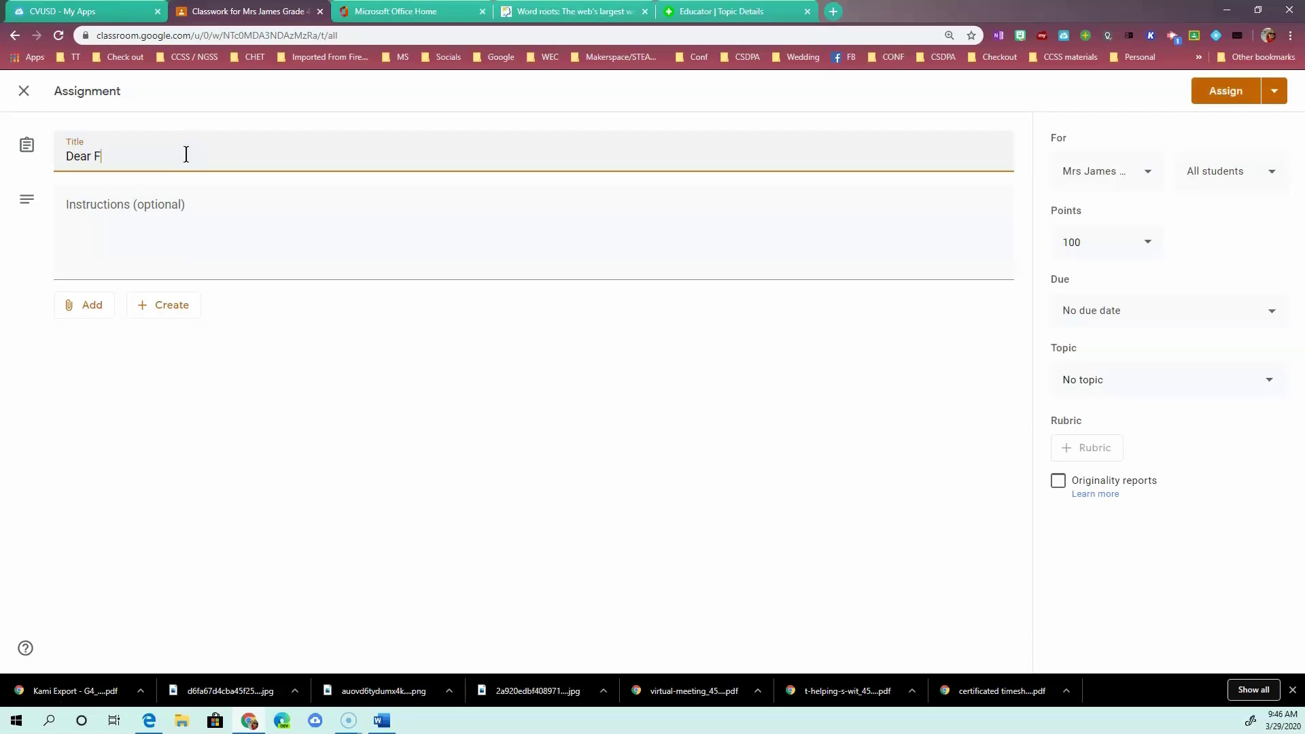
pyautogui.write('uture Me')
pyautogui.click(155, 207)
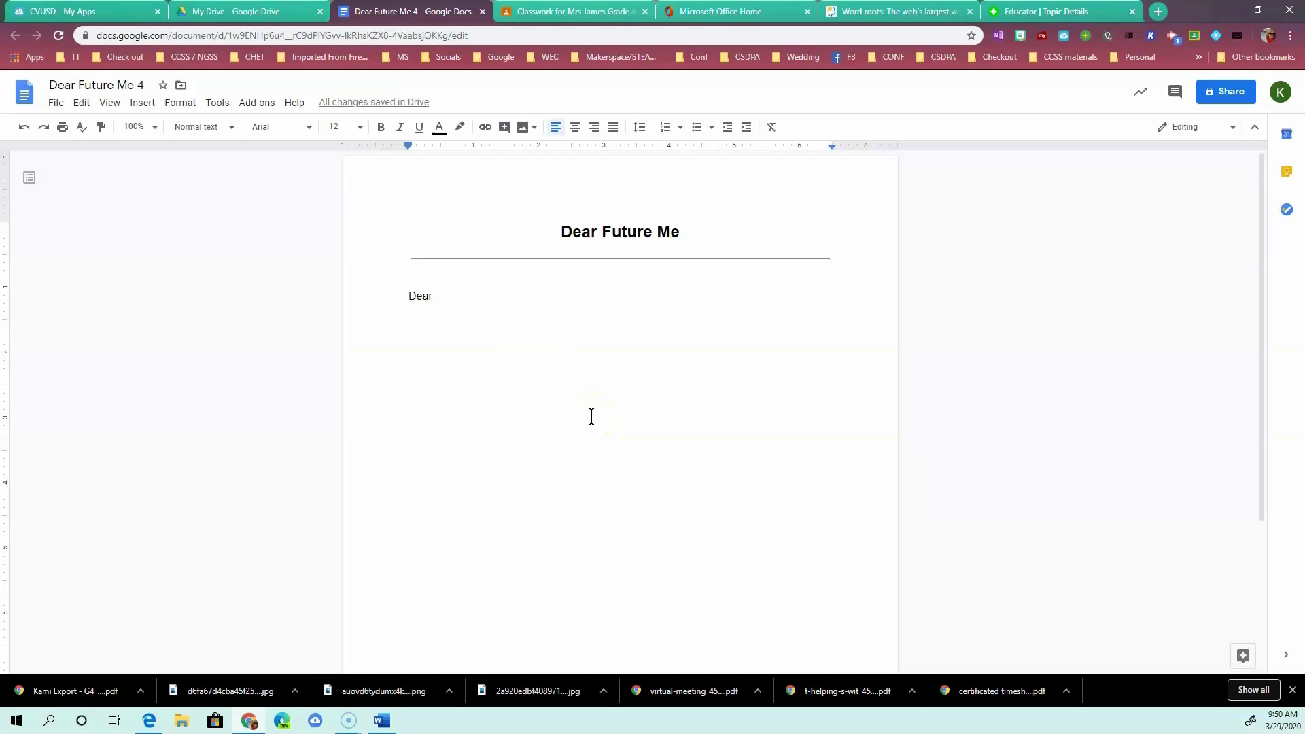
# Leave the Dear Future Me 4 letter and return to the 'Classwork for Mrs James' tab.
pyautogui.click(435, 297)
pyautogui.click(588, 11)
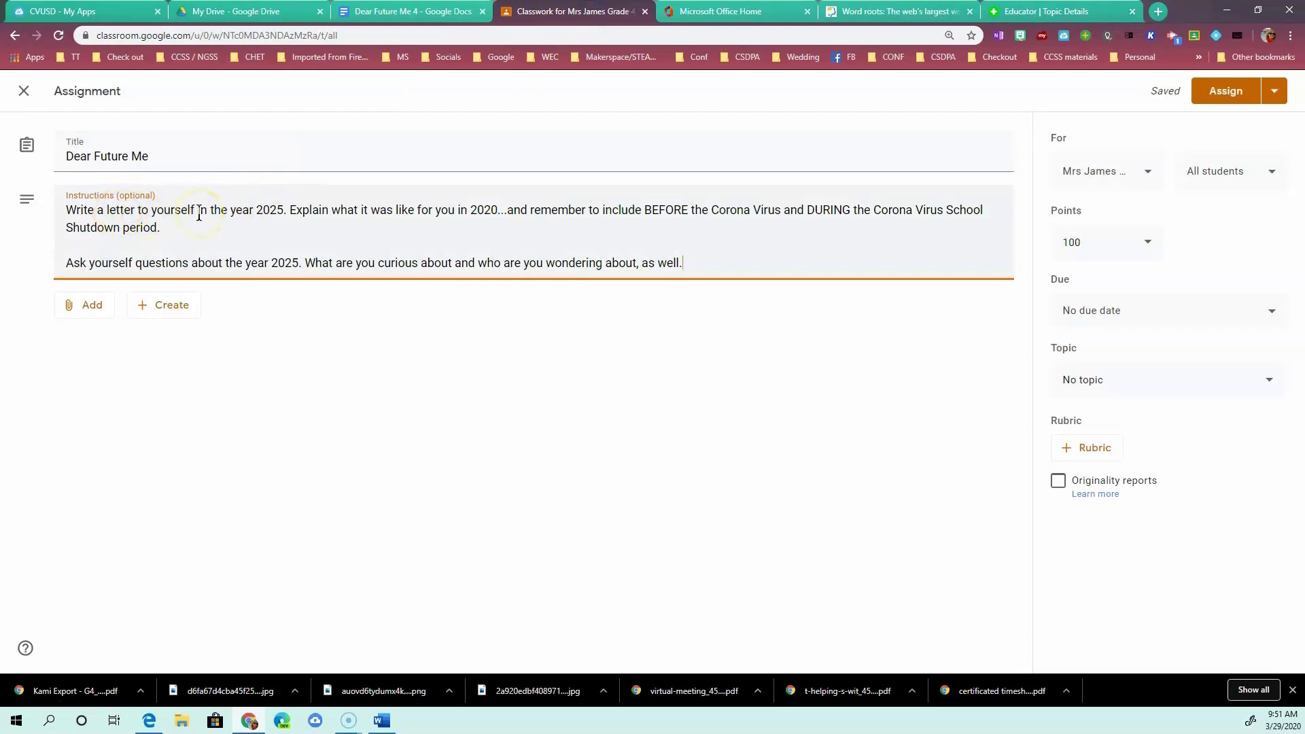
# Attach the Google Drive document 'Dear Future Me 4' from Recent to the assignment.
pyautogui.click(89, 306)
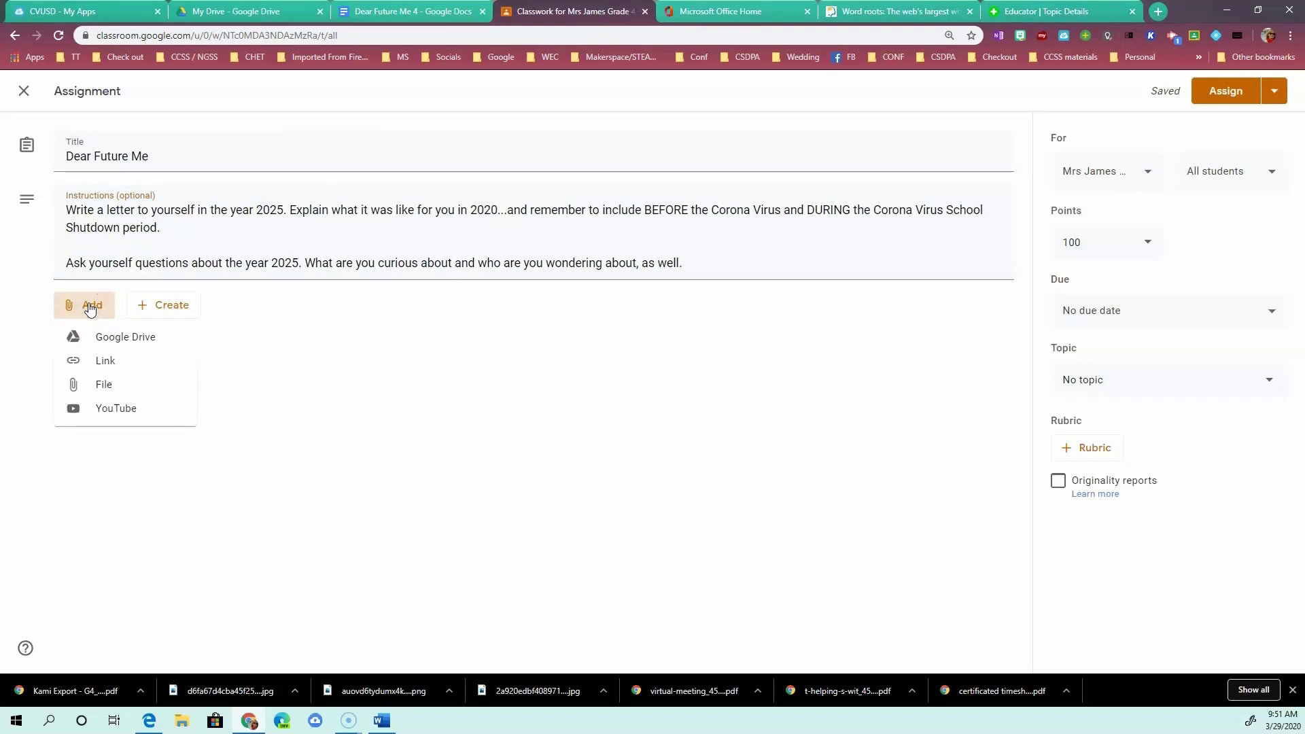
pyautogui.click(120, 338)
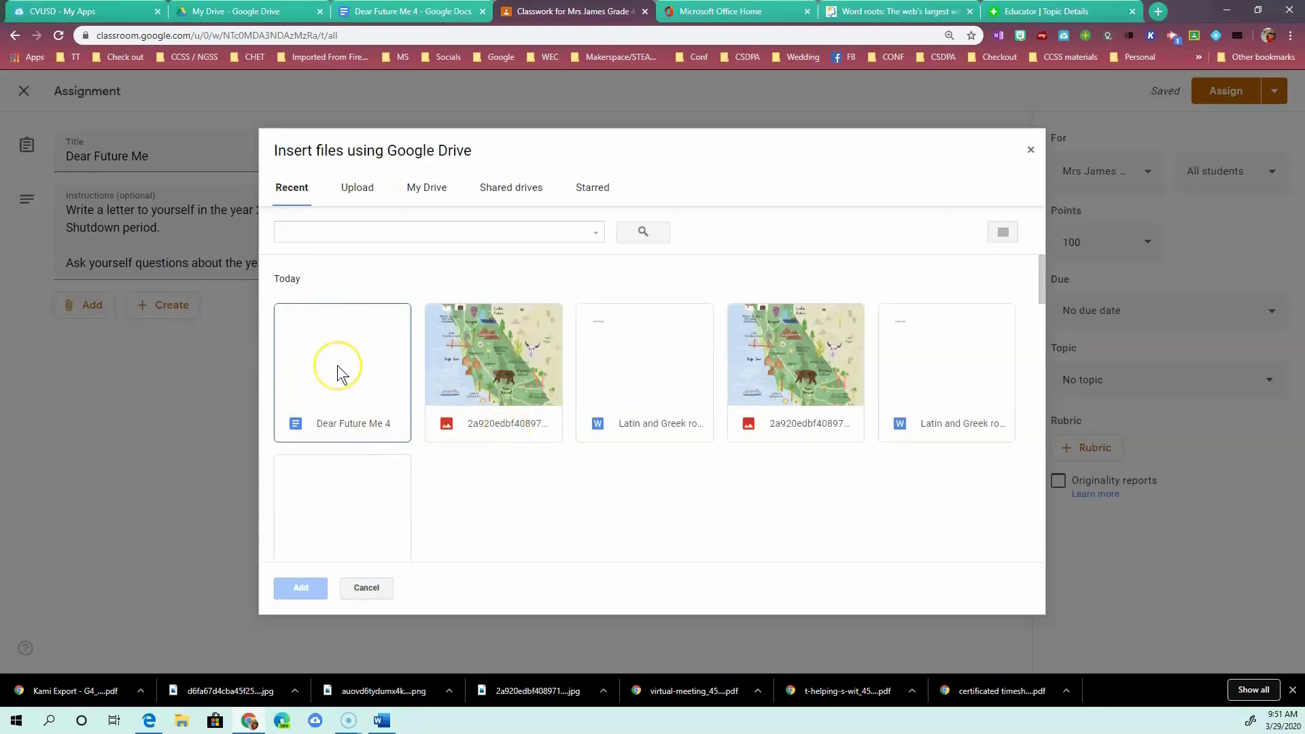
pyautogui.click(337, 365)
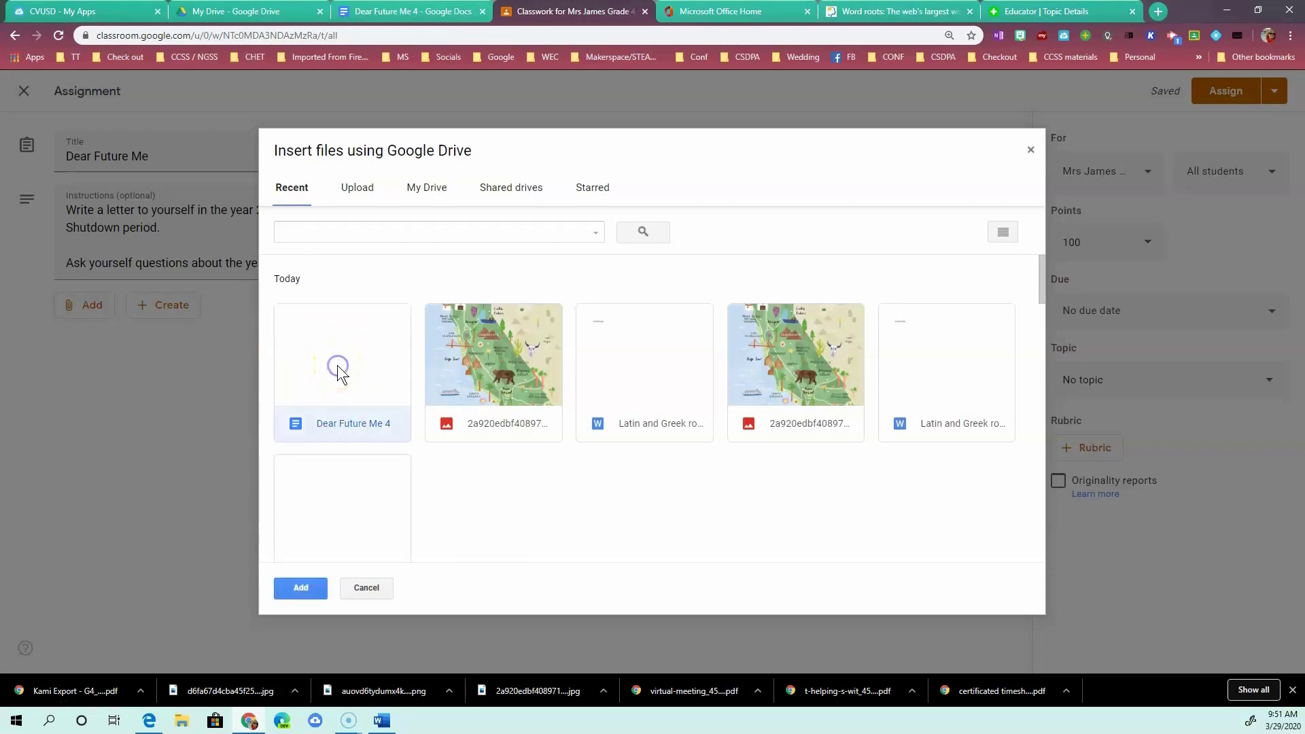
pyautogui.click(301, 588)
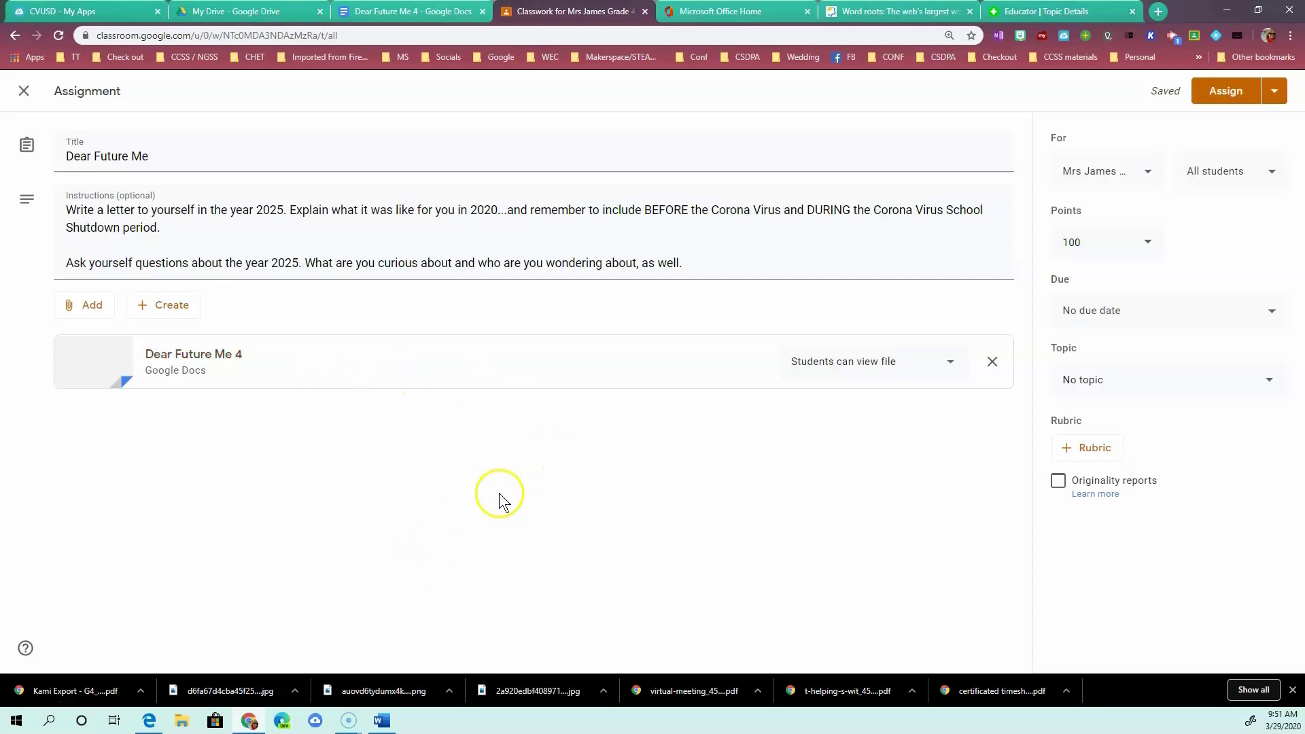
# Switch the Dear Future Me 4 attachment from 'Students can view file' to 'Make a copy for each student'.
pyautogui.click(950, 364)
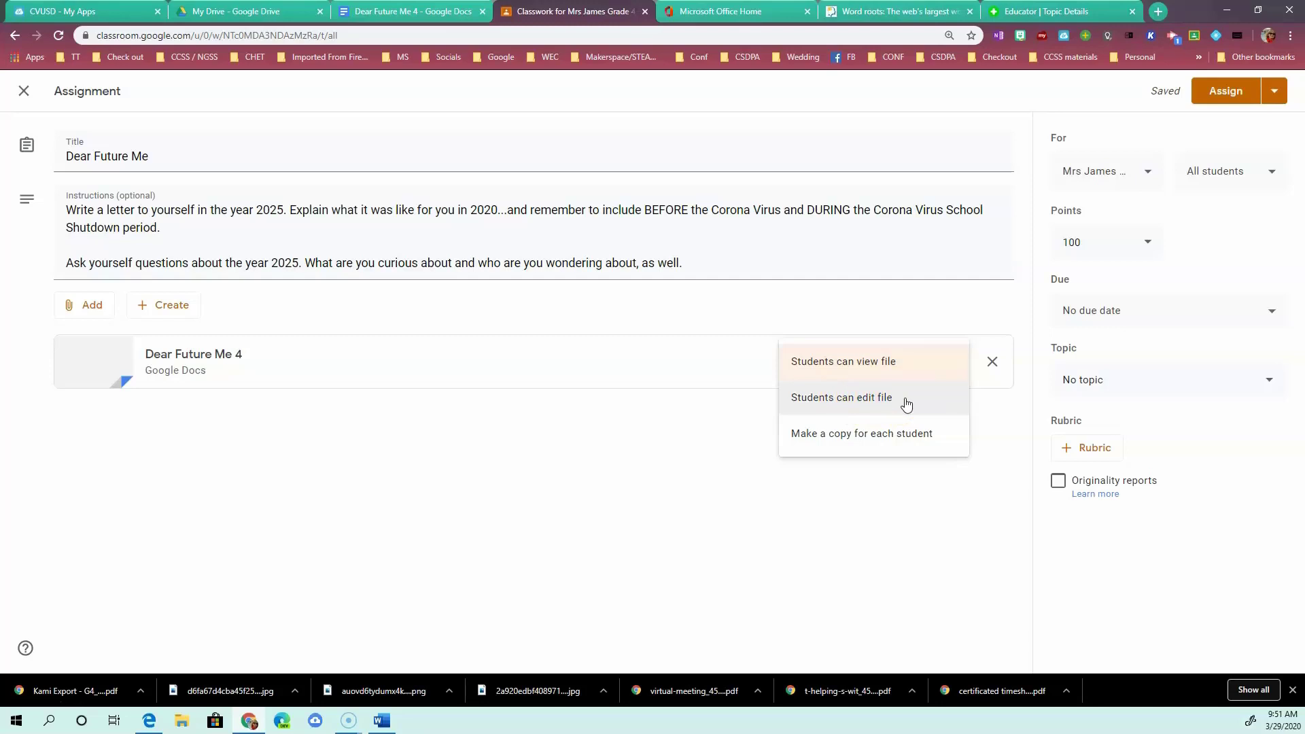
pyautogui.click(885, 435)
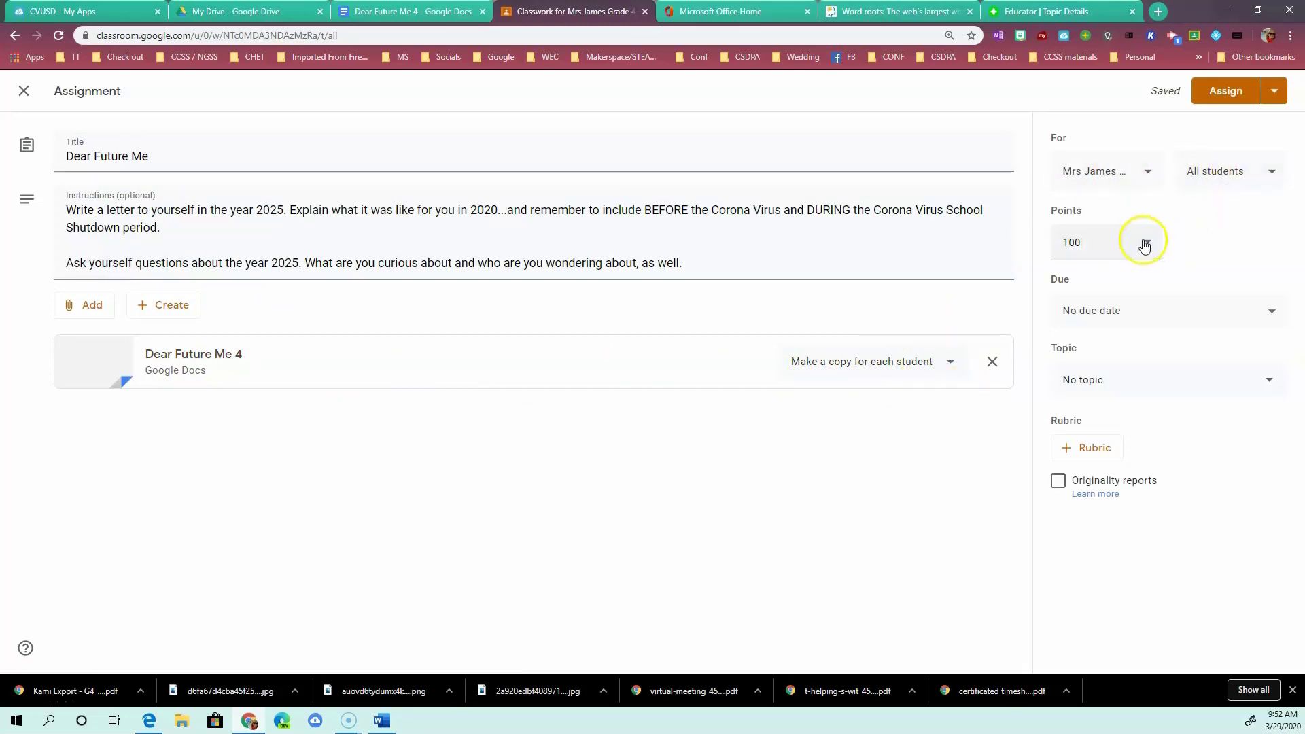
# Set the assignment to 4 points, due Thursday, April 9, 2020 at 9:00 AM.
pyautogui.click(1109, 236)
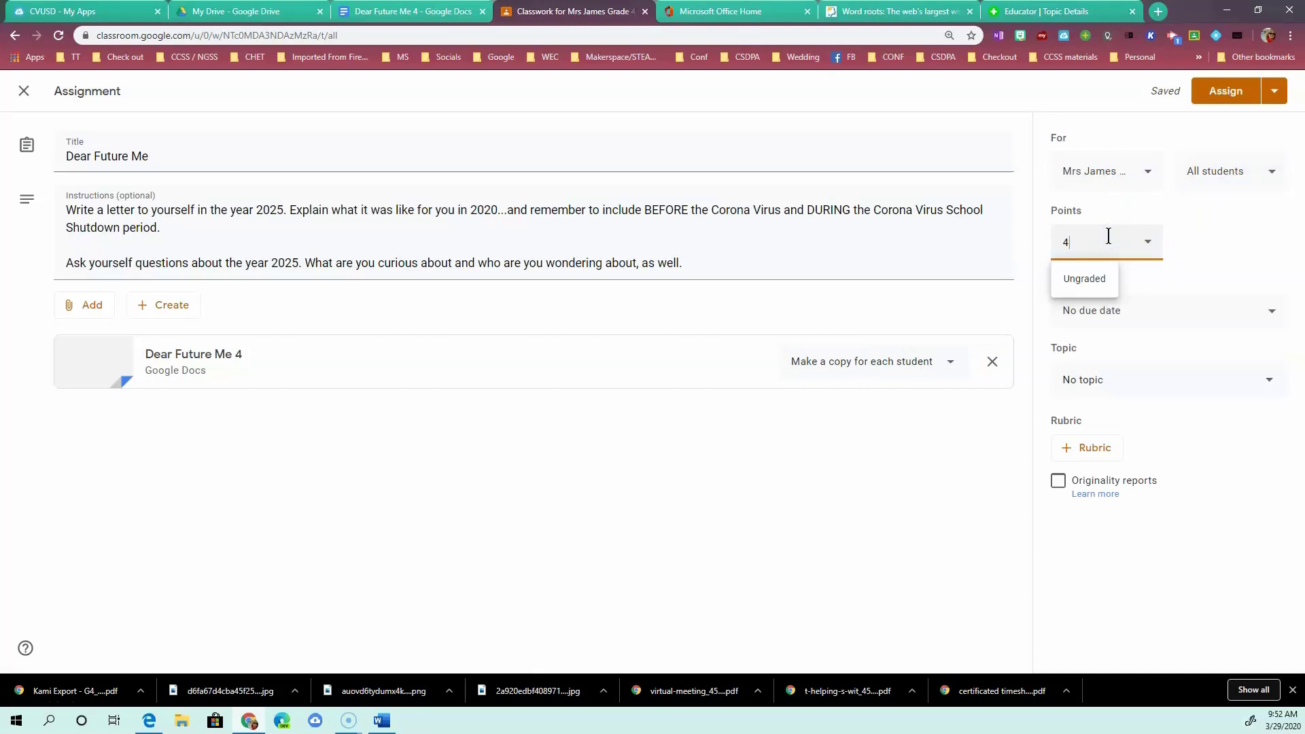
pyautogui.write('4')
pyautogui.click(1268, 310)
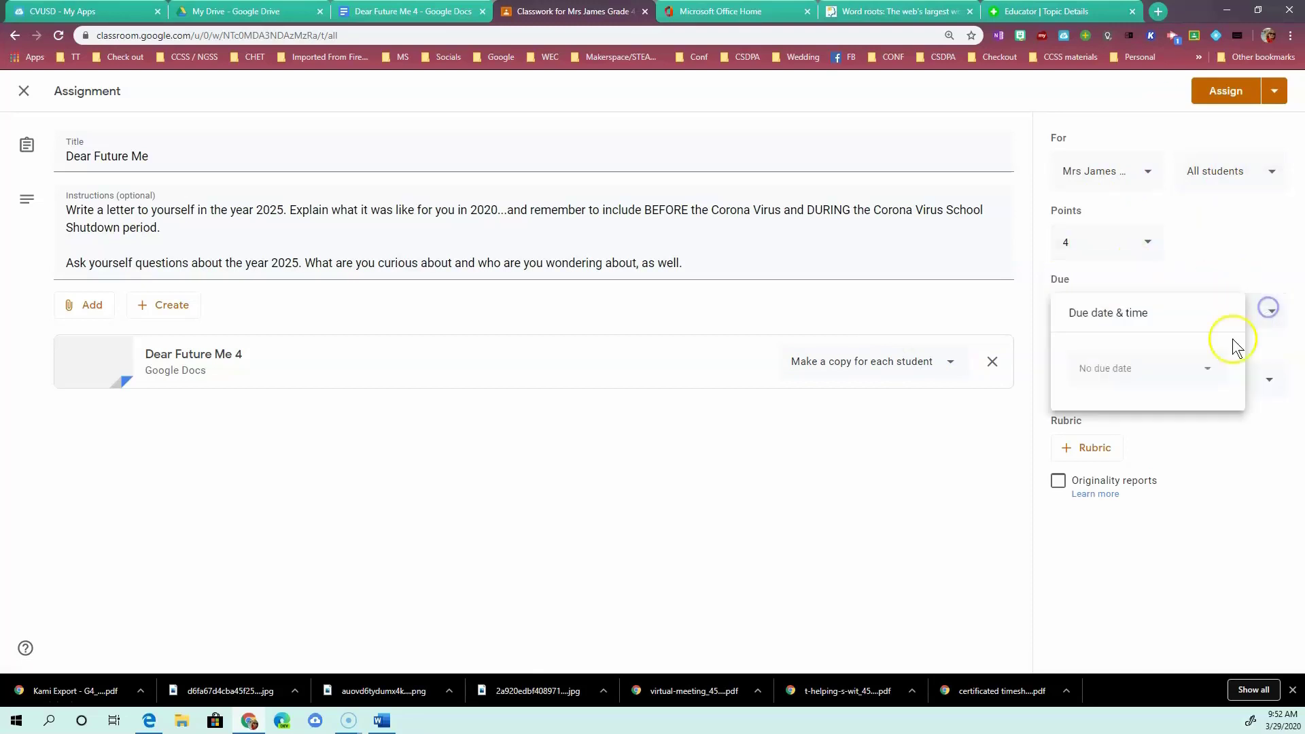
pyautogui.click(1212, 373)
pyautogui.click(1217, 403)
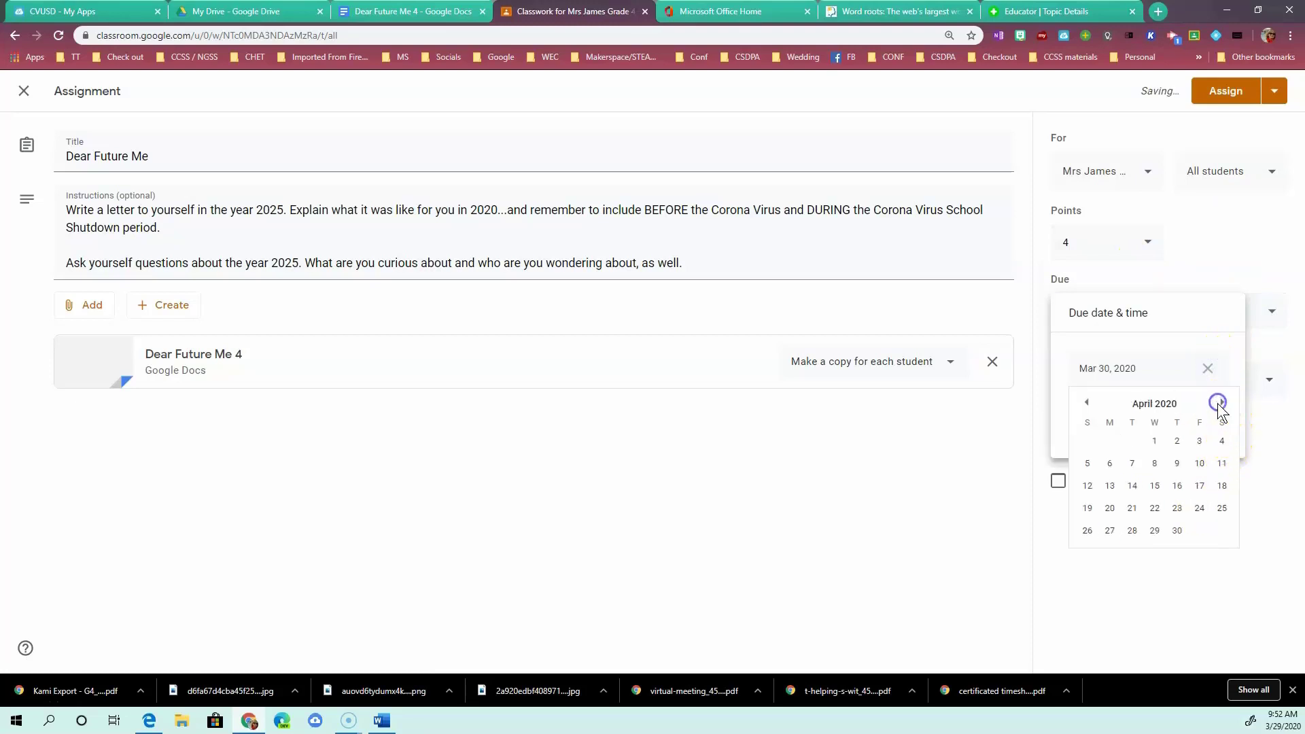
pyautogui.click(1176, 462)
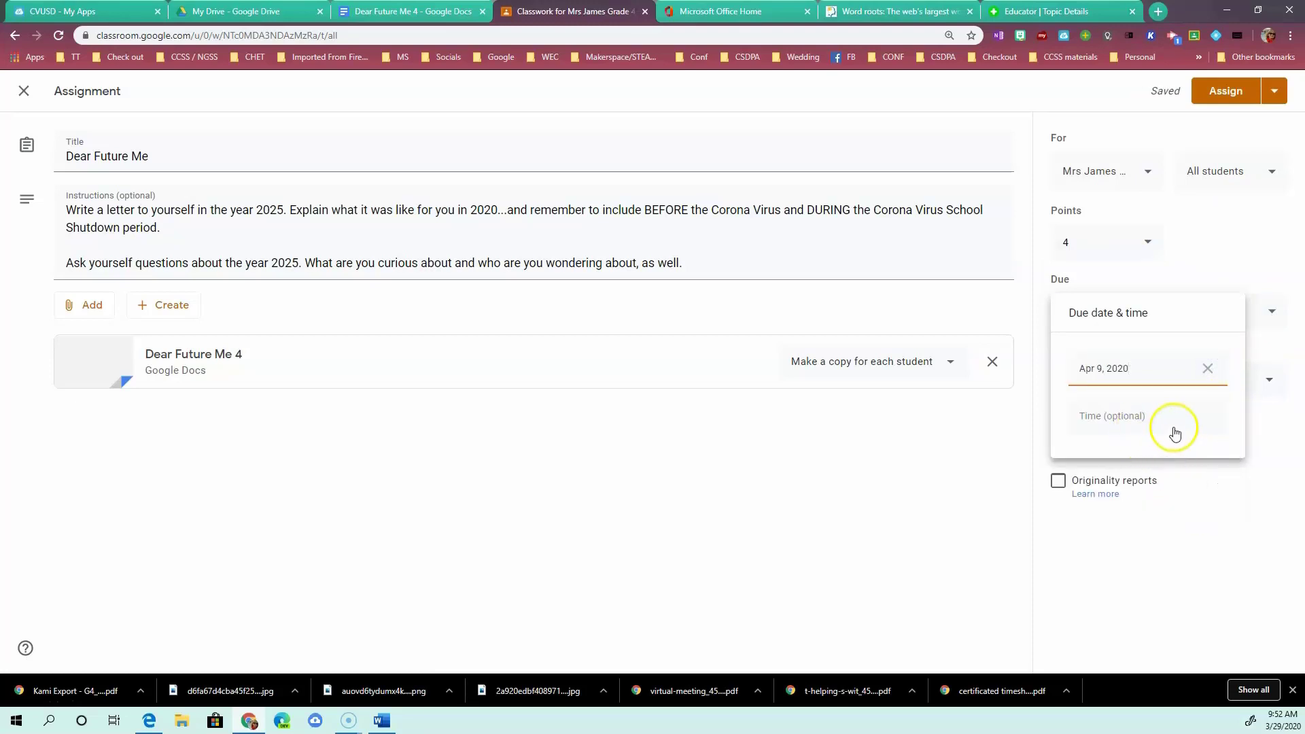
pyautogui.click(1175, 417)
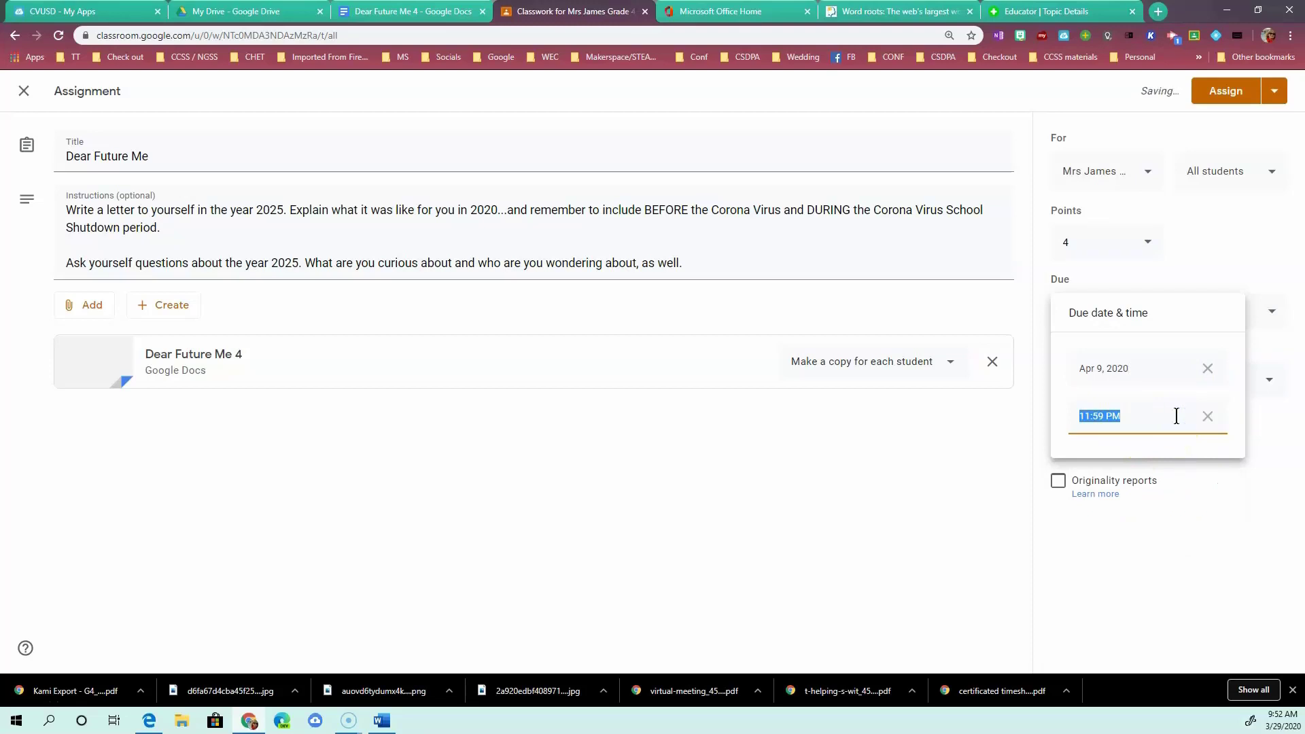
pyautogui.write('1')
pyautogui.press('BackSpace')
pyautogui.write('9:00 am')
pyautogui.click(1181, 526)
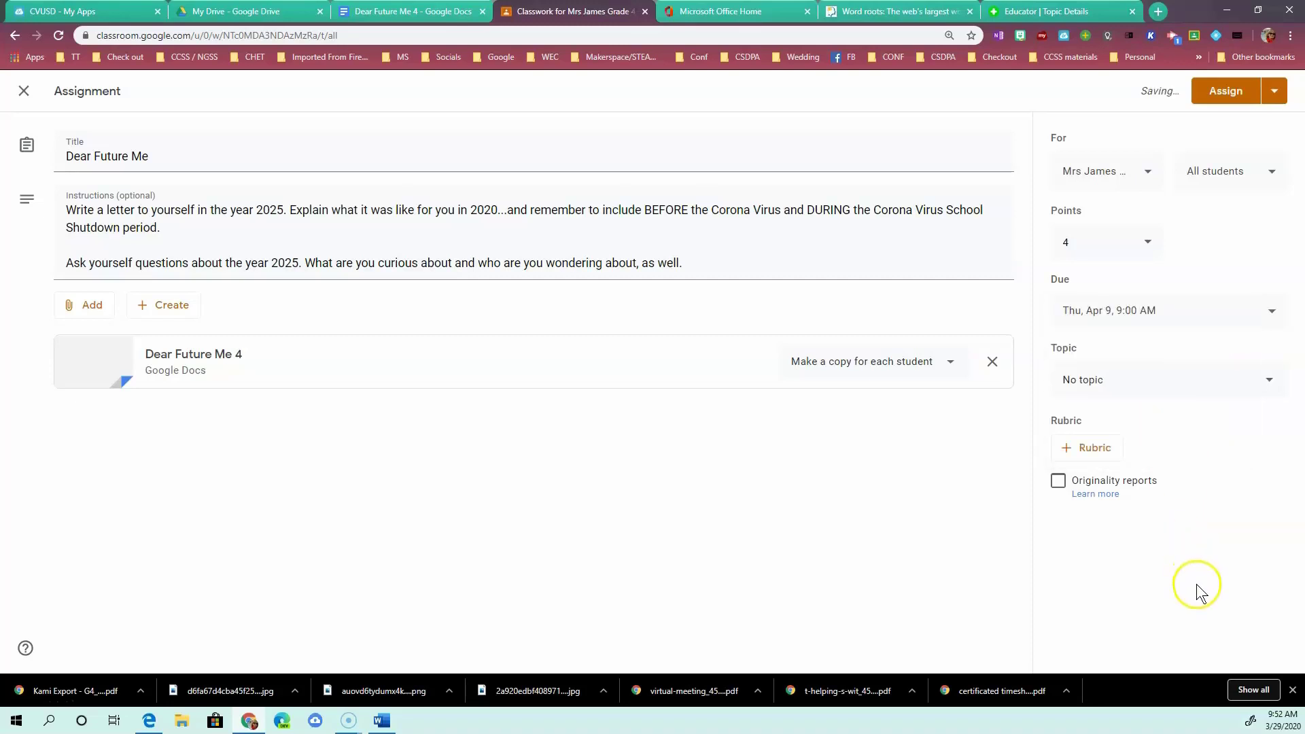
# Assign the Dear Future Me assignment so it tops the Classwork list.
pyautogui.click(1231, 92)
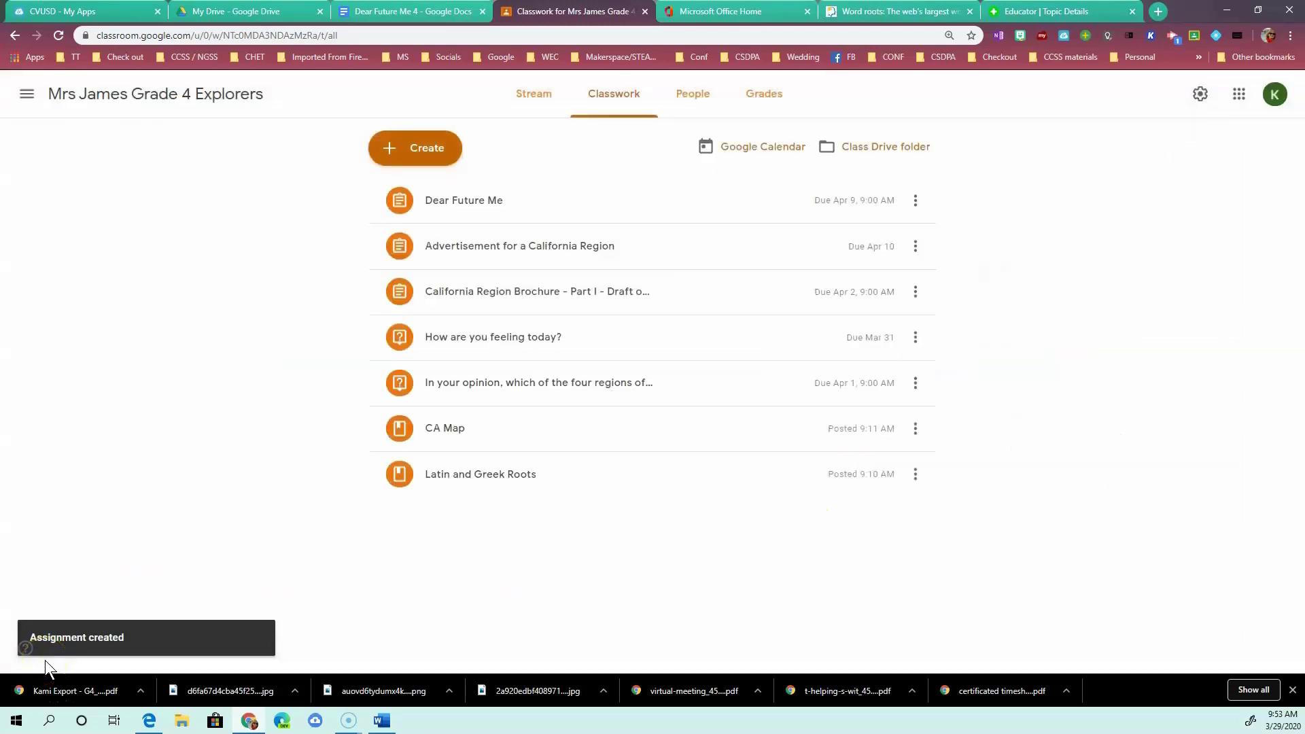
pyautogui.click(26, 702)
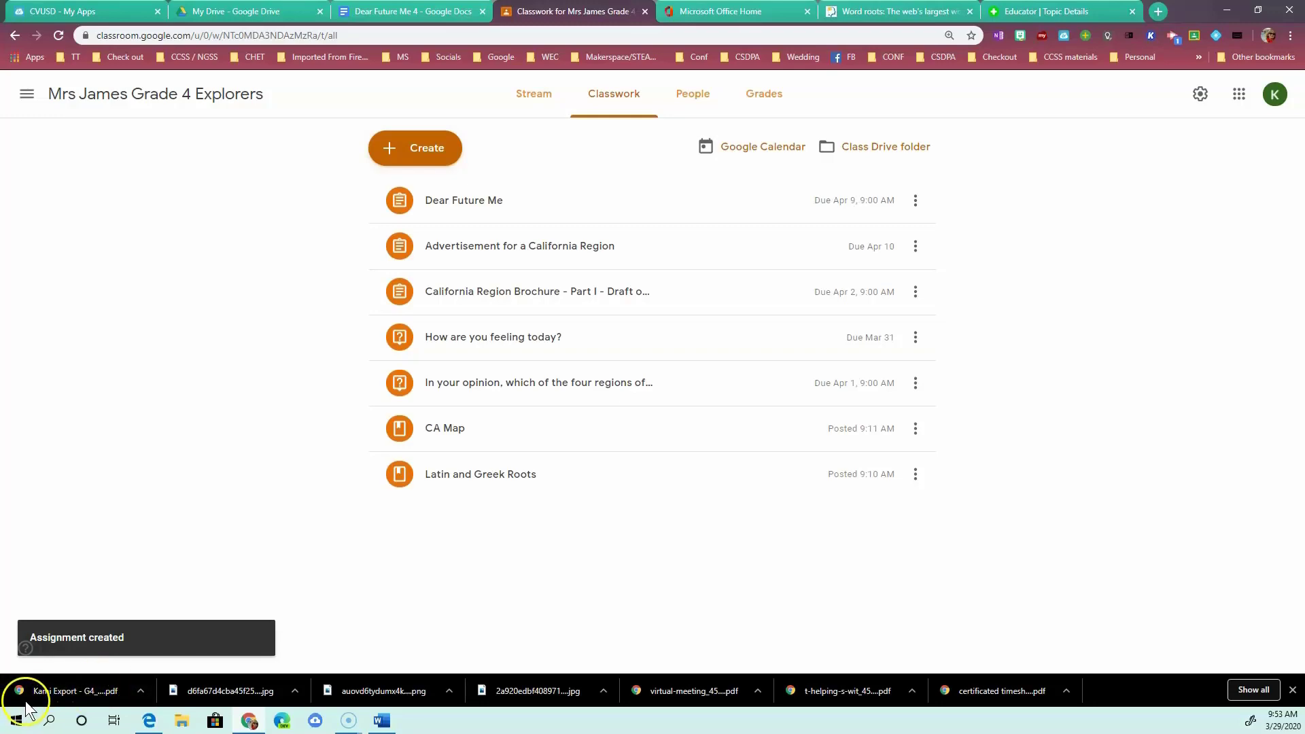